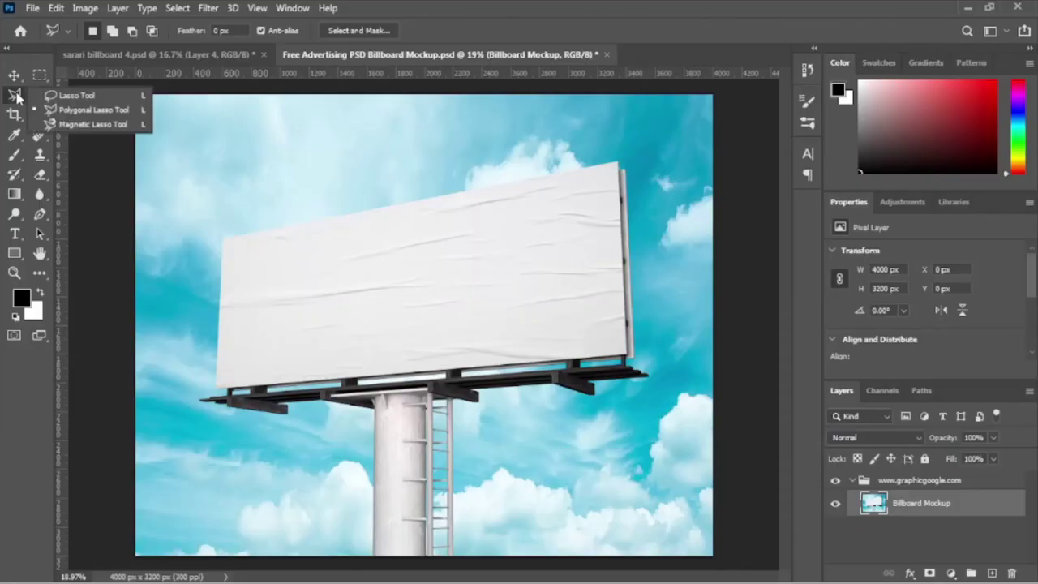
Outline the billboard and its pole with the Polygonal Lasso Tool
left_click(85, 110)
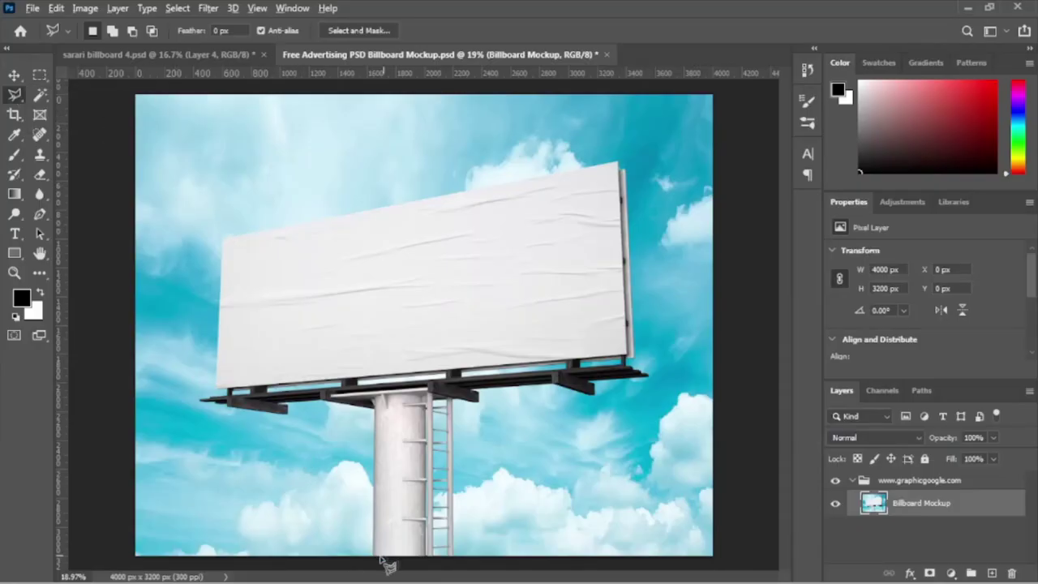
scroll(381, 560, "up", 1)
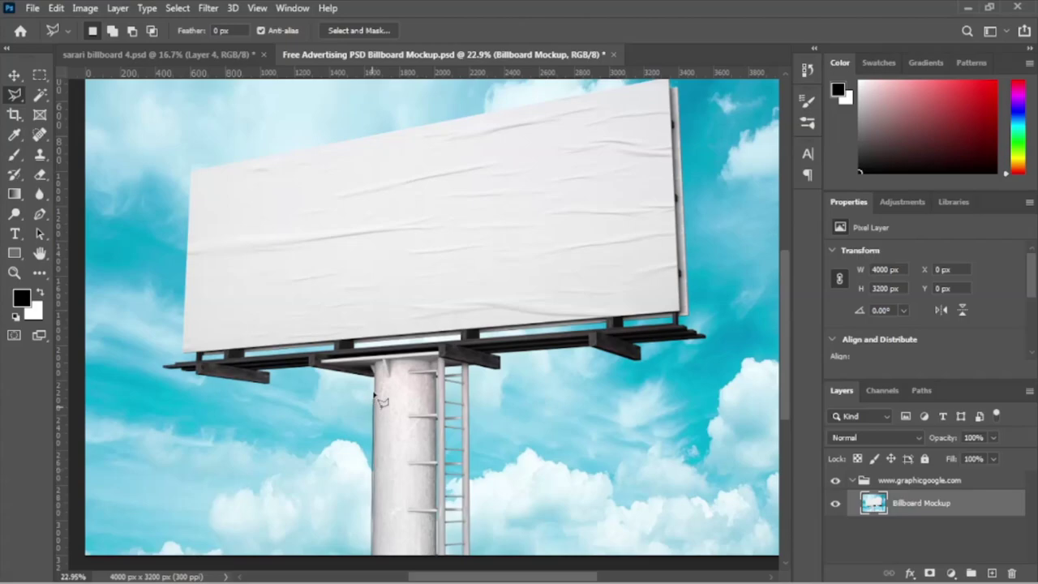
scroll(369, 503, "up", 1)
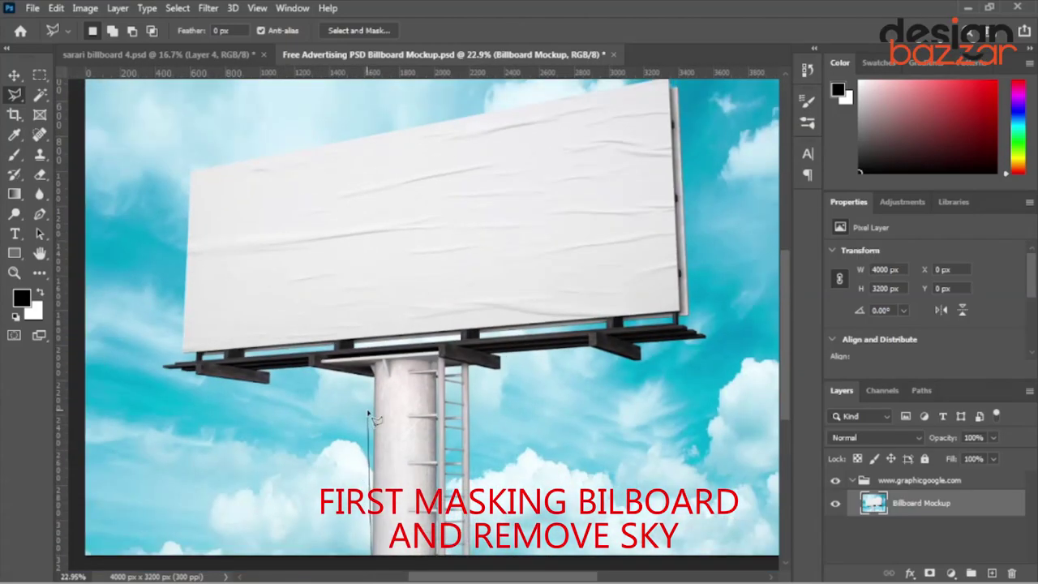
scroll(366, 533, "up", 1)
left_click_drag(366, 533, 403, 247)
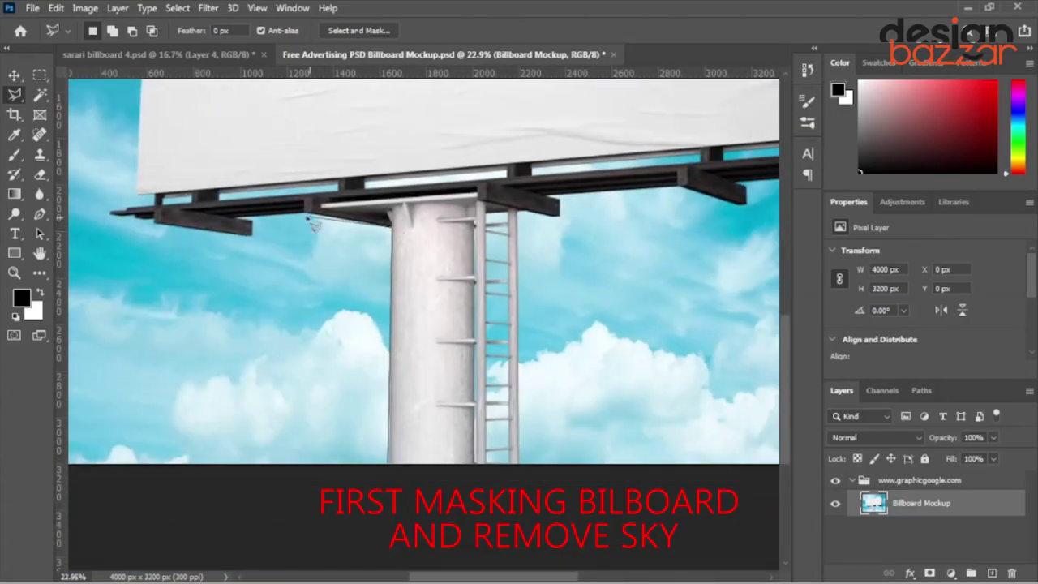
scroll(259, 233, "up", 2)
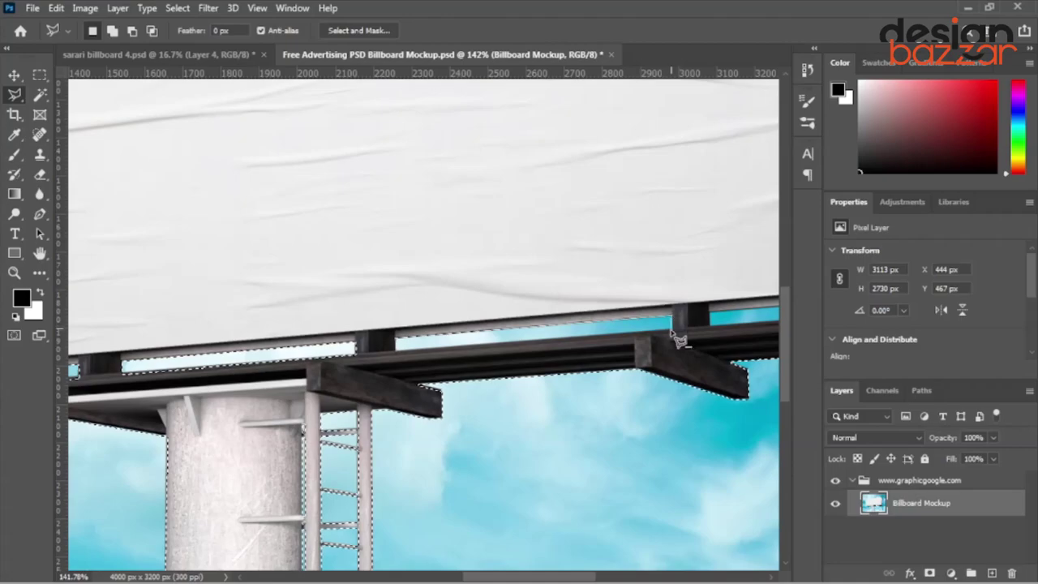
scroll(718, 334, "down", 2)
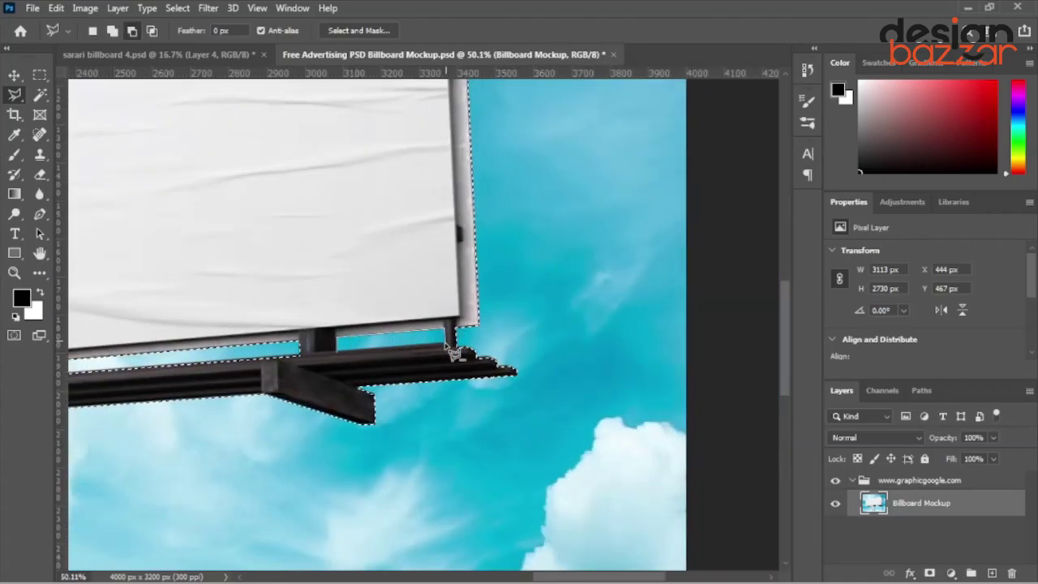
scroll(641, 442, "down", 1)
scroll(641, 442, "down", 1)
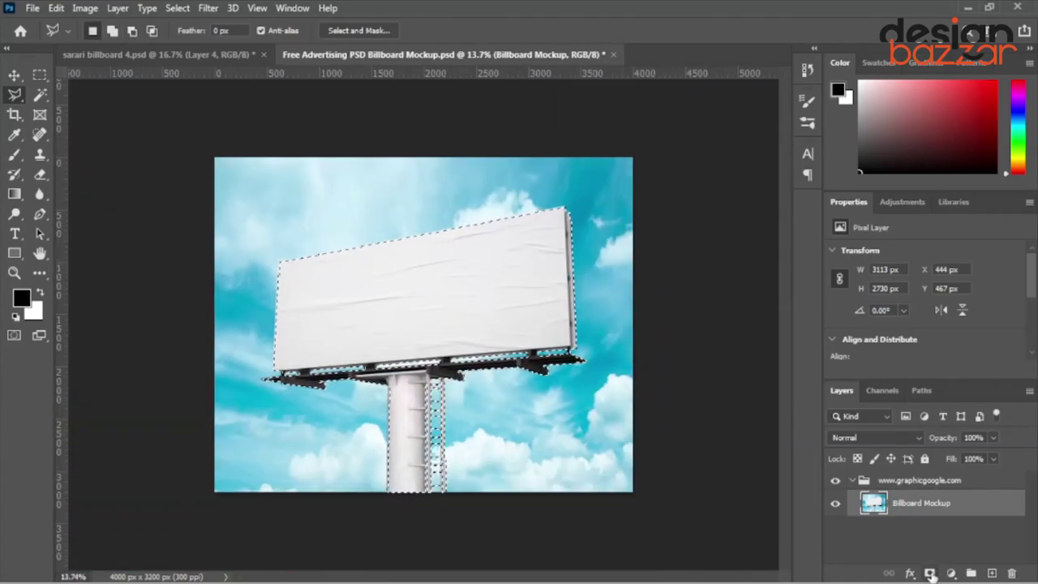
Add a layer mask so the sky around the selected billboard is hidden
left_click(926, 574)
scroll(408, 387, "up", 3)
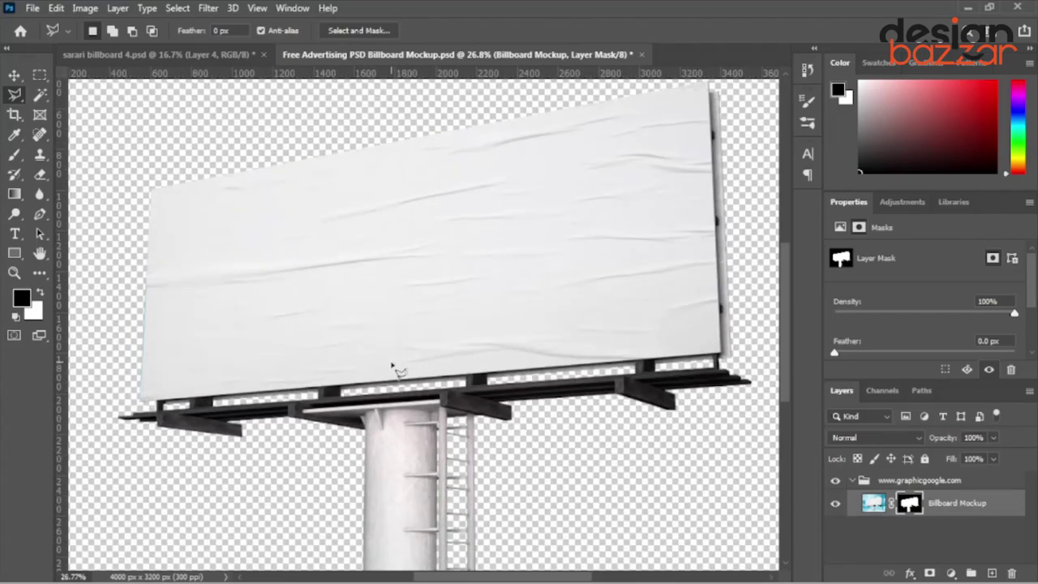
scroll(394, 364, "down", 3)
Create a new empty layer and move the Billboard Mockup layer above it
key("v")
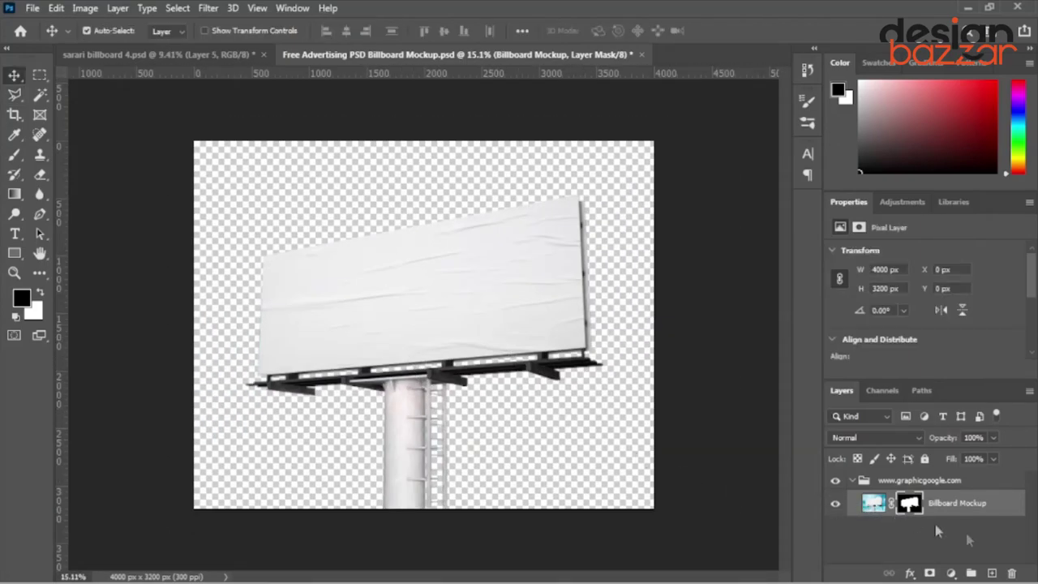
left_click(993, 574)
left_click_drag(905, 529, 941, 497)
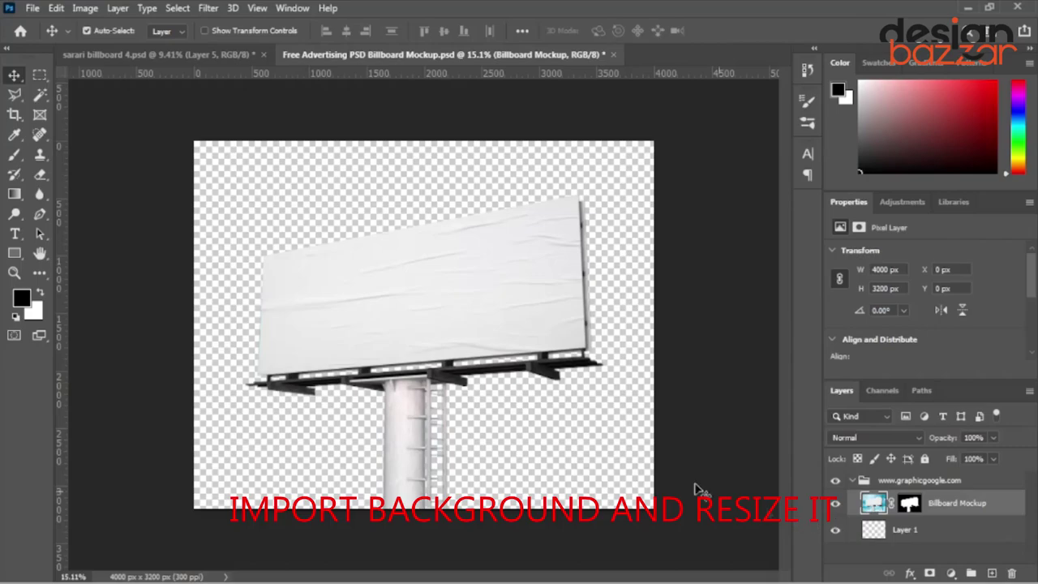
Drop the grassy tree landscape in below the billboard and enlarge it to about 145%
left_click_drag(905, 503, 933, 568)
scroll(476, 399, "down", 2)
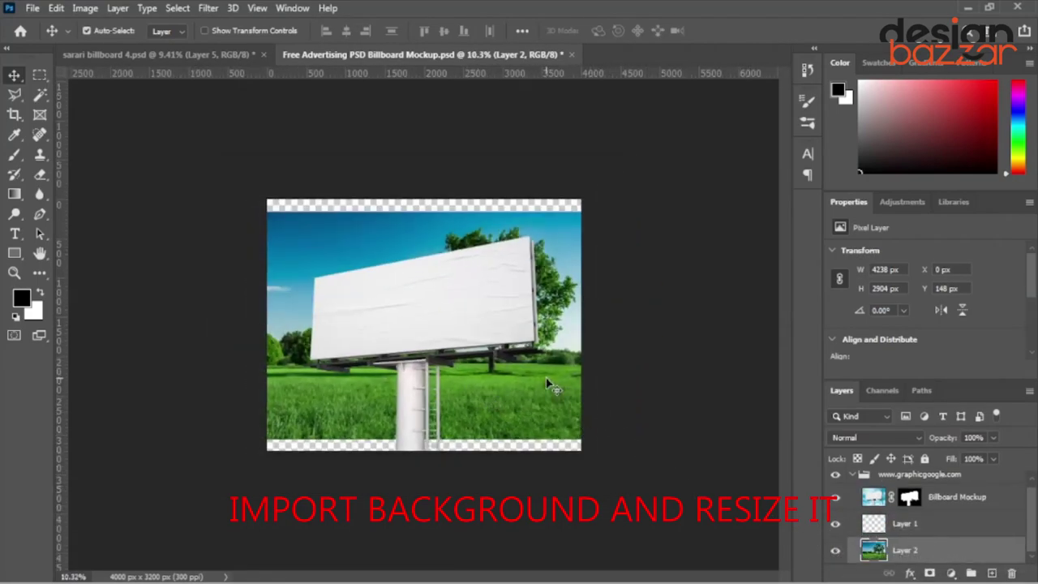
left_click_drag(548, 383, 554, 372)
key("ctrl+t")
mouse_move(451, 436)
left_mouse_down()
mouse_move(429, 529)
mouse_move(491, 418)
mouse_move(503, 419)
mouse_move(495, 411)
left_mouse_up()
key("Return")
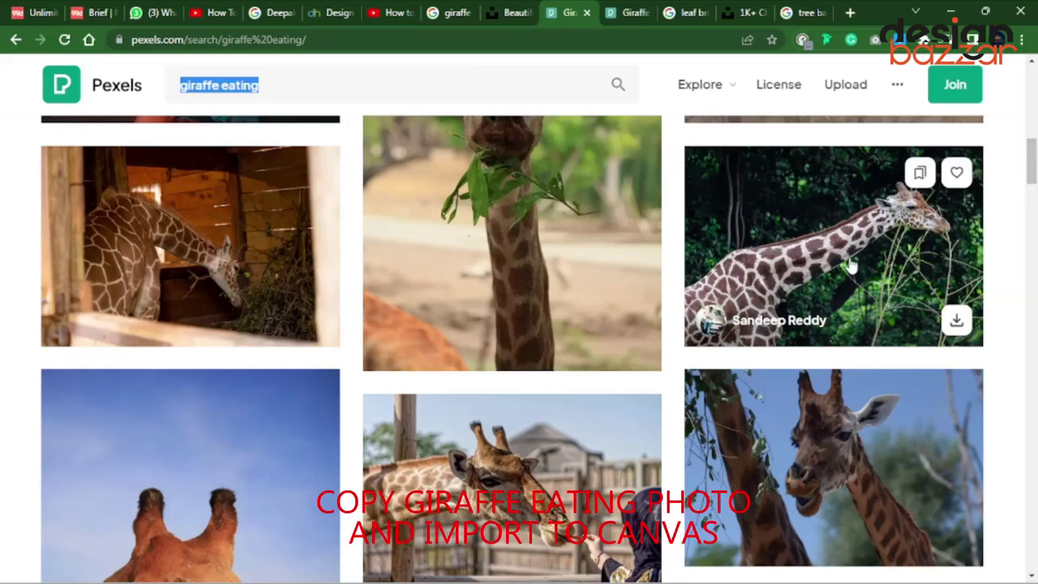
Copy the Pexels close-up of a giraffe eating plants and switch back to Photoshop
left_click(852, 268)
left_click(508, 330)
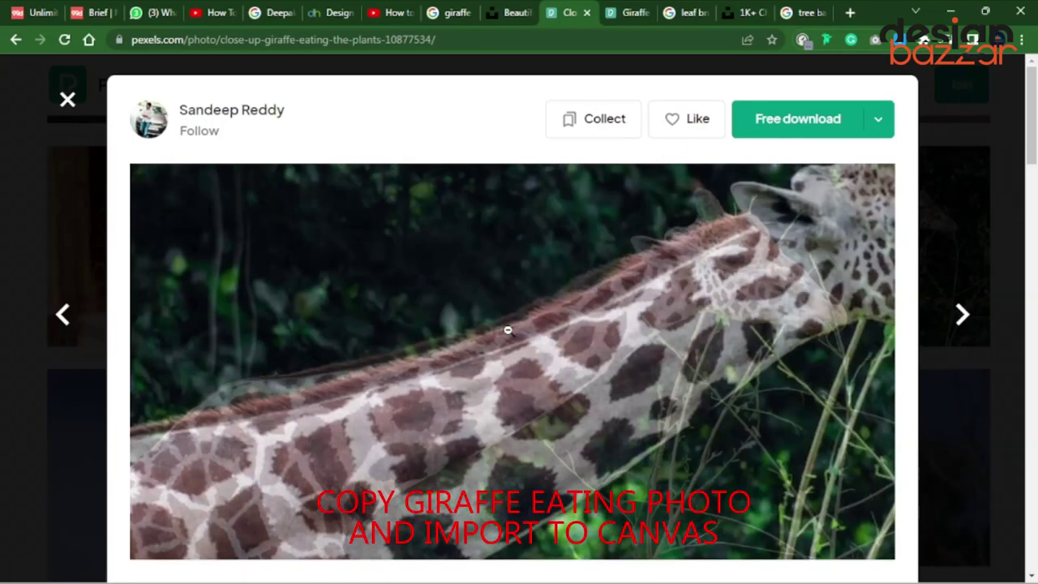
right_click(519, 326)
left_click(551, 373)
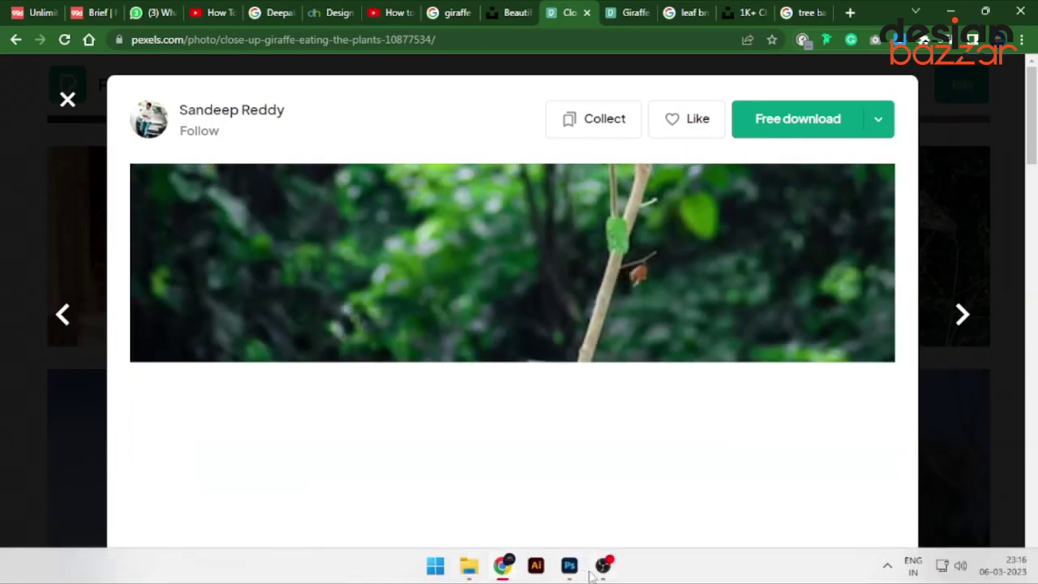
mouse_move(604, 565)
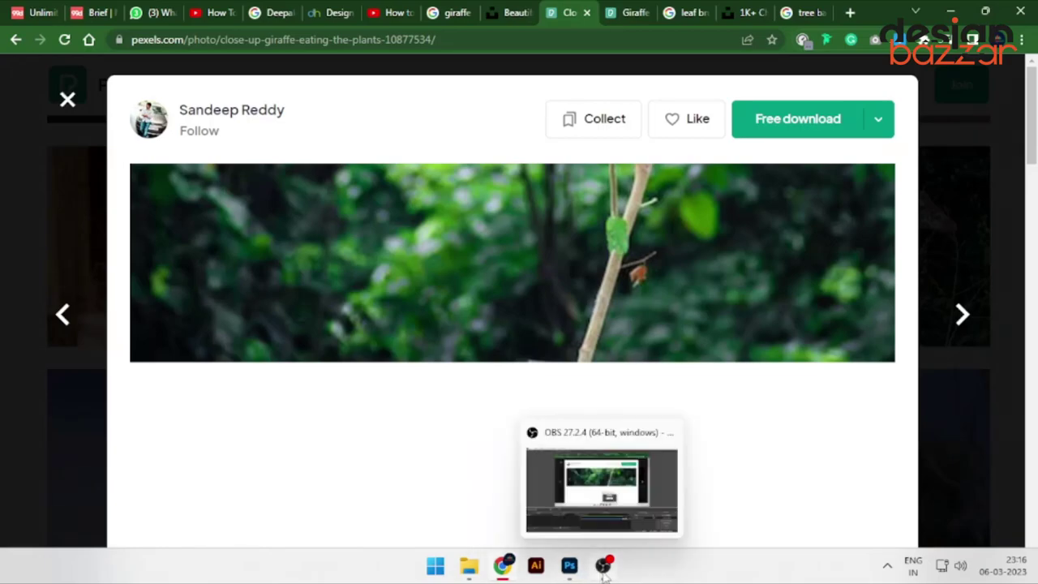
left_click(570, 565)
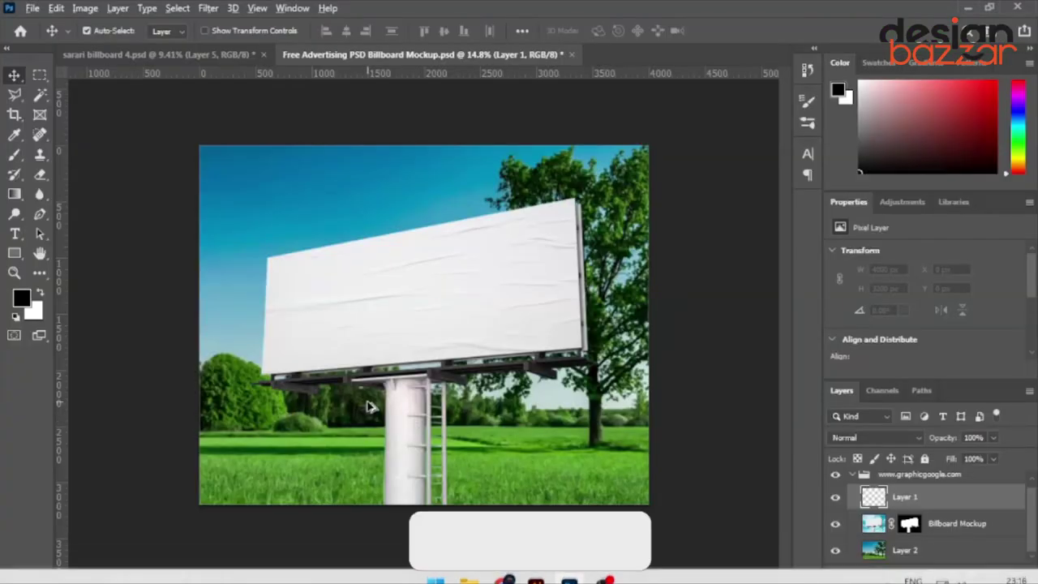
Scale the pasted giraffe to span the billboard and cut it out with Select and Mask
scroll(405, 389, "down", 2)
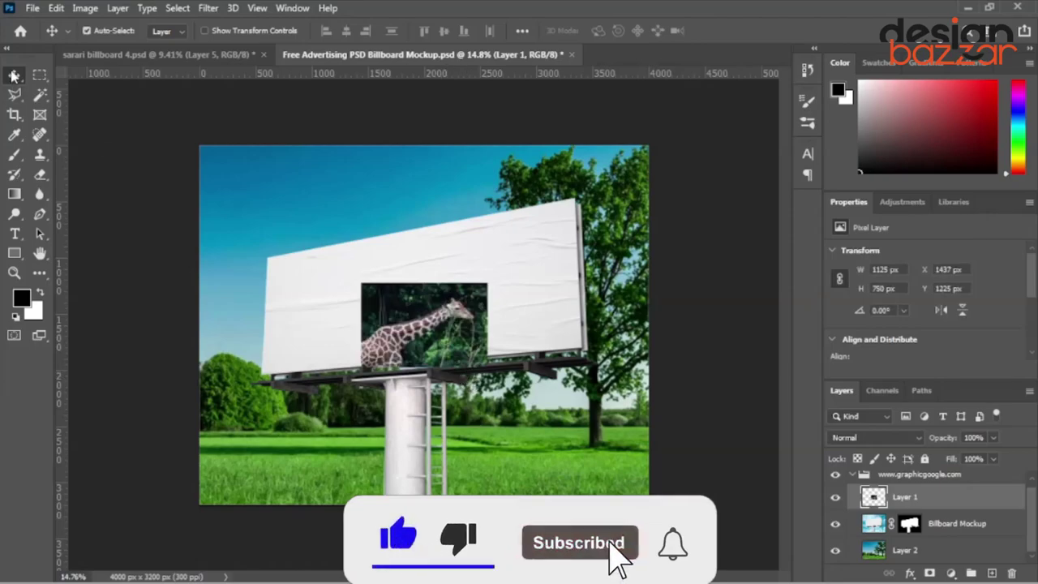
key("ctrl+t")
left_click_drag(493, 366, 641, 468)
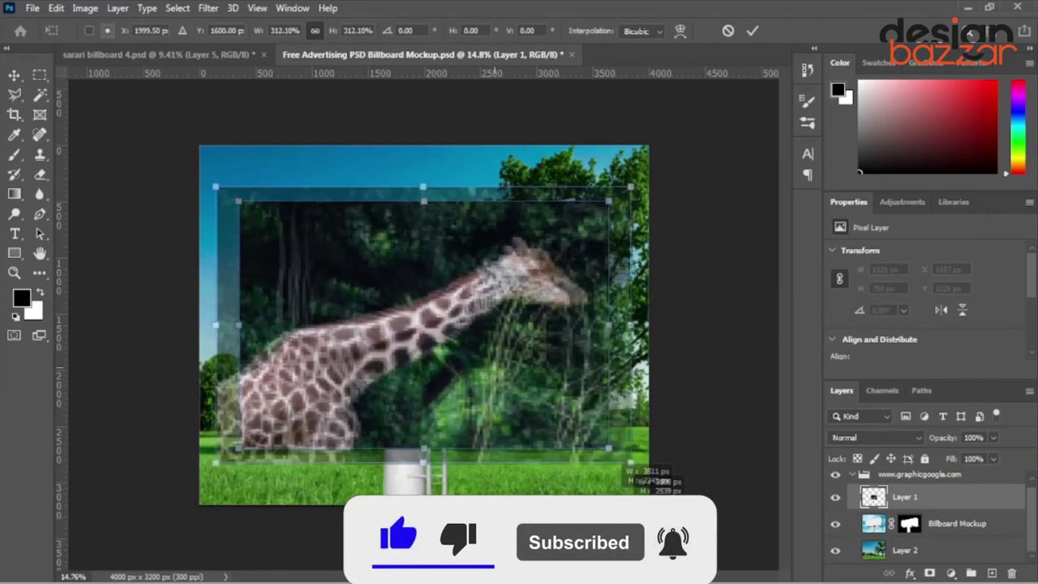
key("Return")
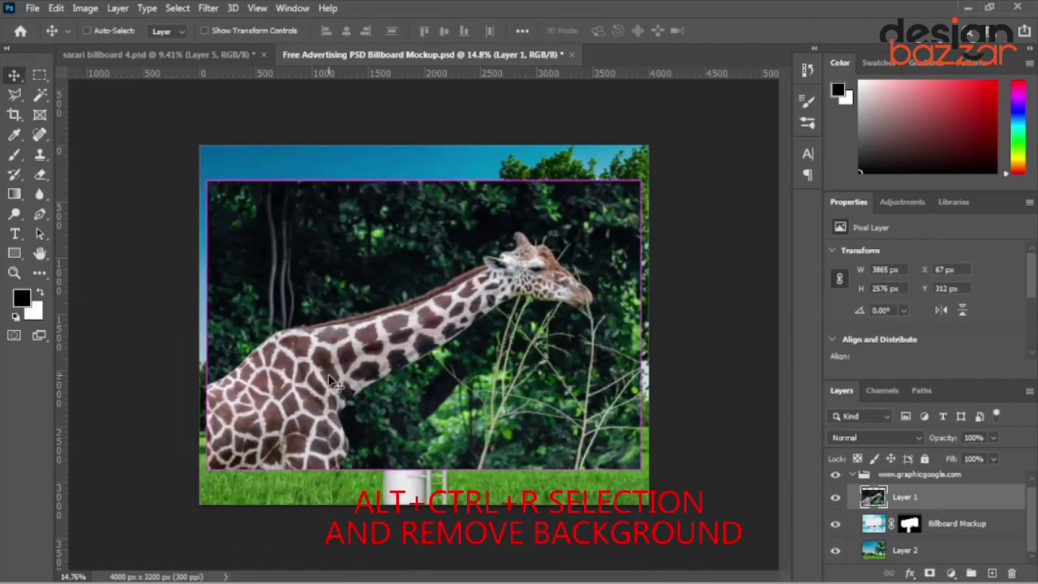
key("alt+ctrl+r")
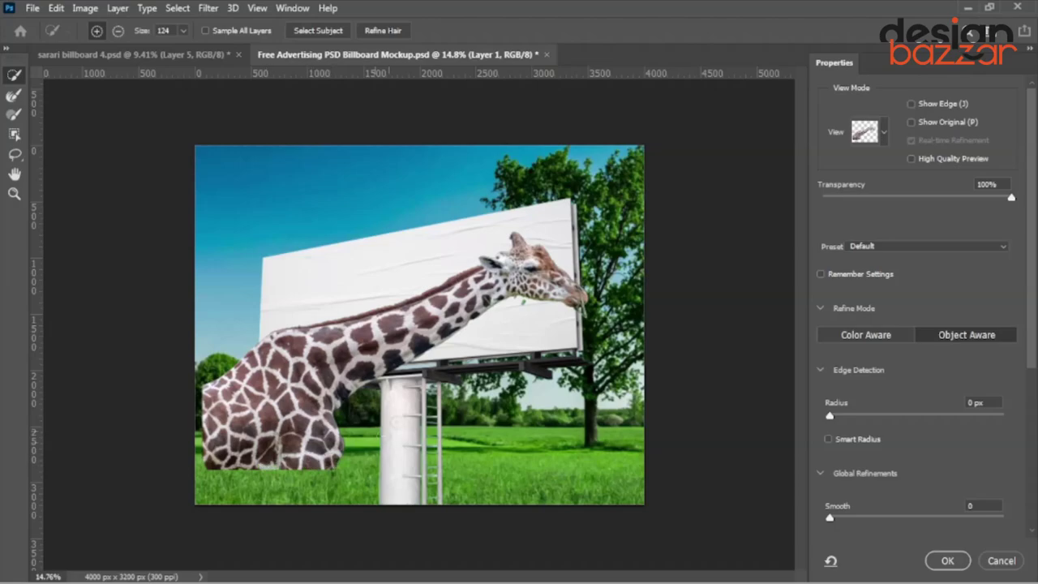
left_click(207, 7)
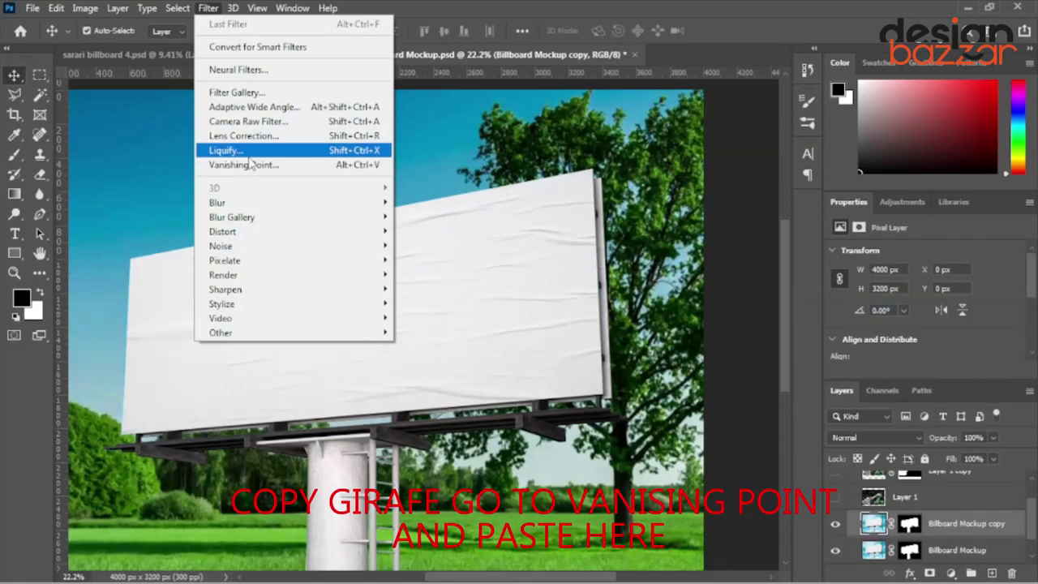
In Vanishing Point, define a perspective plane over the billboard's four corners
left_click(243, 165)
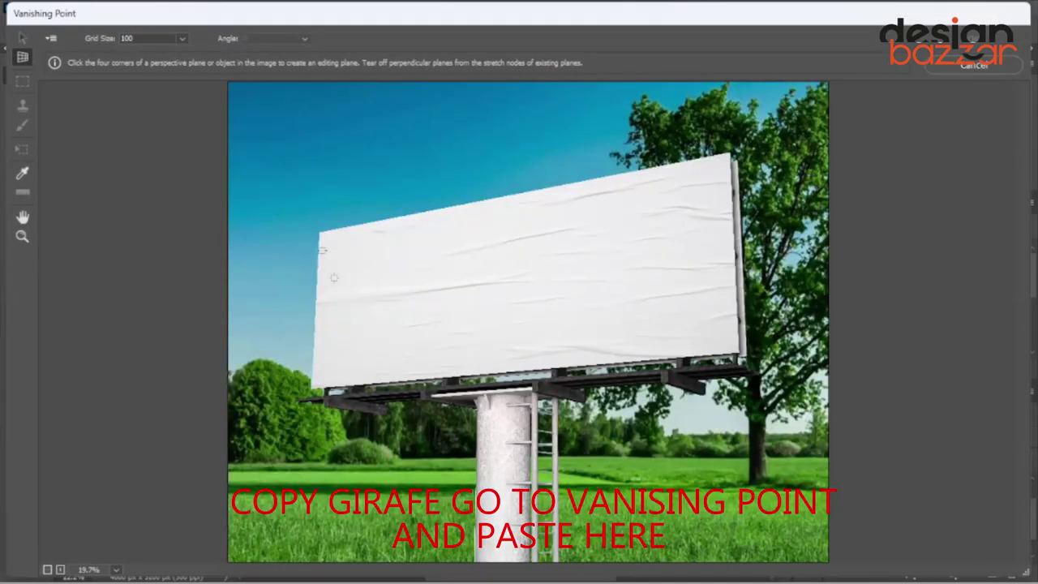
left_click(287, 394)
left_click(300, 235)
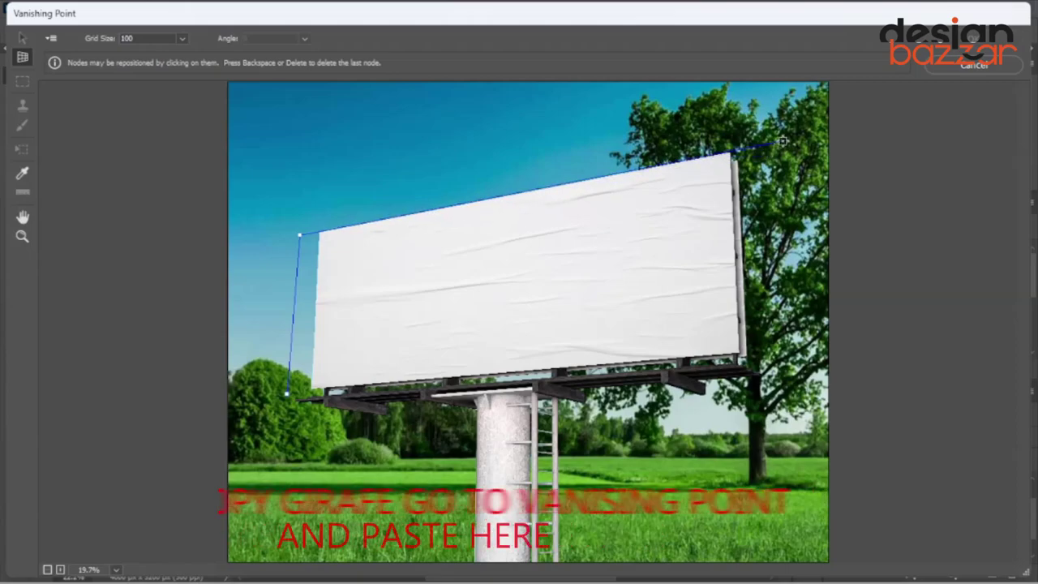
left_click(801, 140)
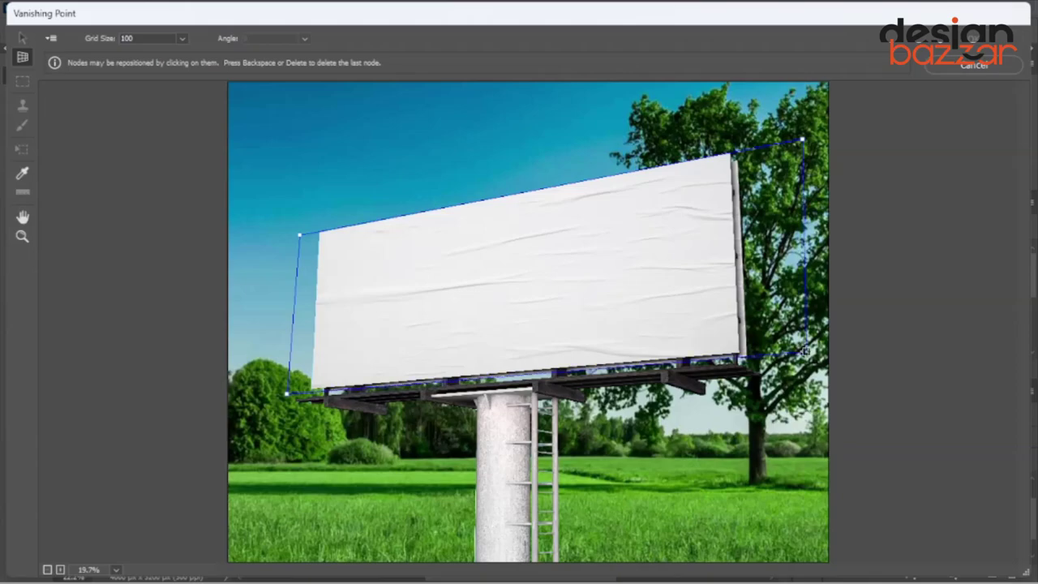
left_click(804, 350)
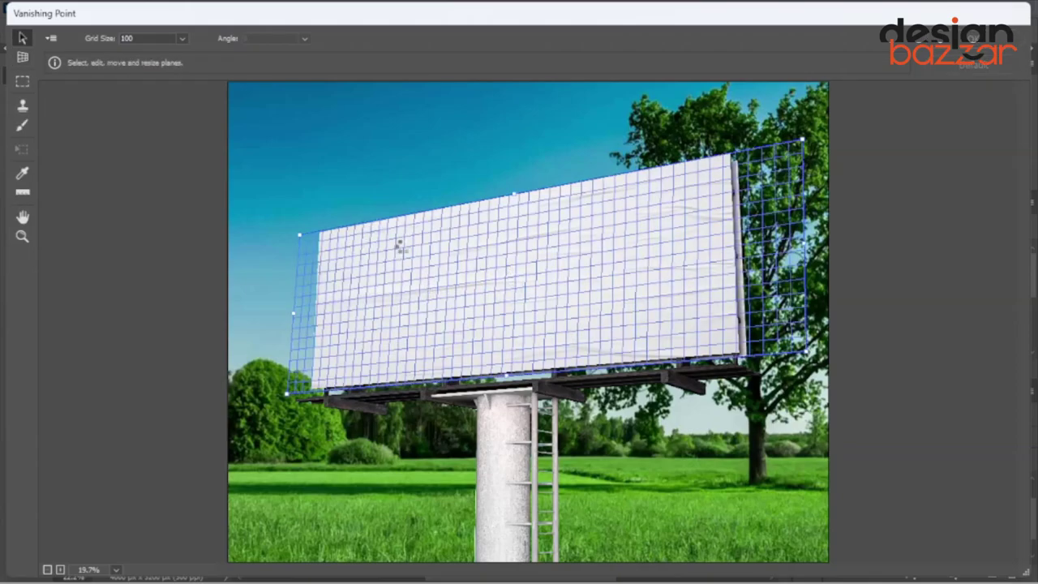
Paste the giraffe onto the plane, enlarge and position it, and reveal its head past the edge
key("ctrl+v")
mouse_move(487, 244)
left_mouse_down()
mouse_move(503, 268)
mouse_move(479, 268)
left_mouse_up()
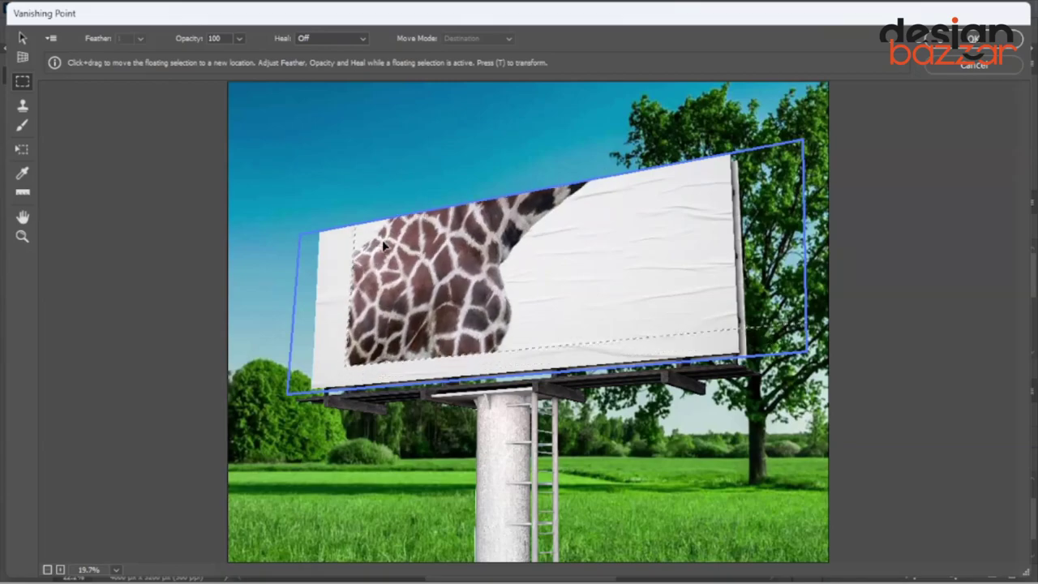
key("t")
left_click_drag(341, 375, 454, 380)
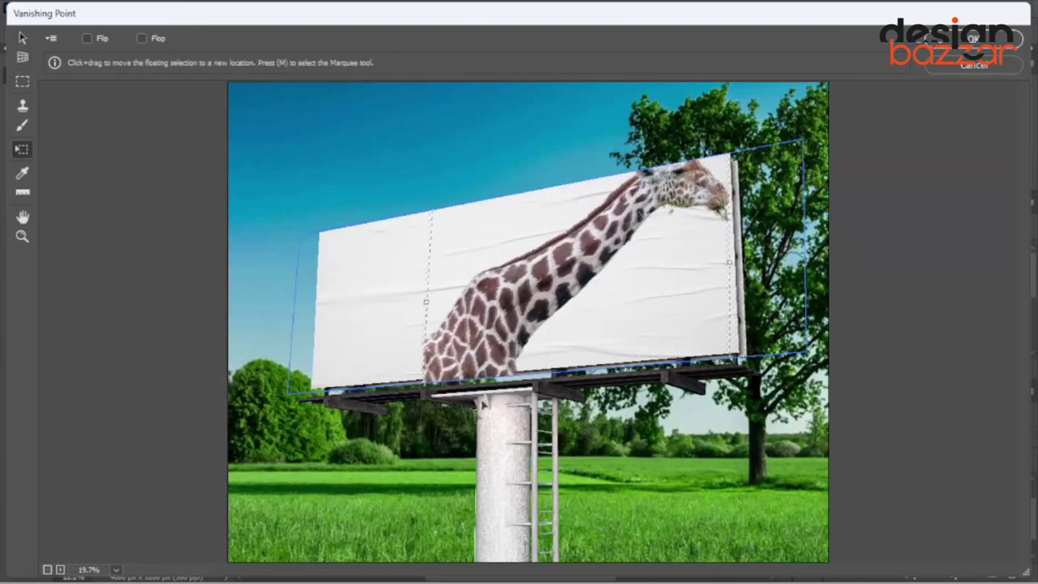
mouse_move(489, 426)
left_mouse_down()
mouse_move(542, 430)
mouse_move(535, 438)
left_mouse_up()
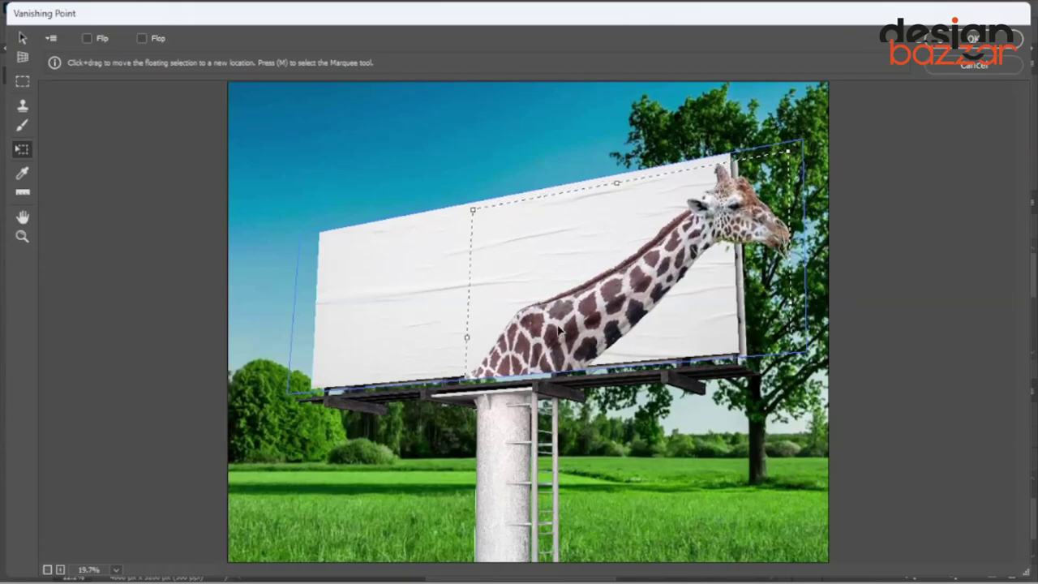
left_click_drag(560, 322, 564, 322)
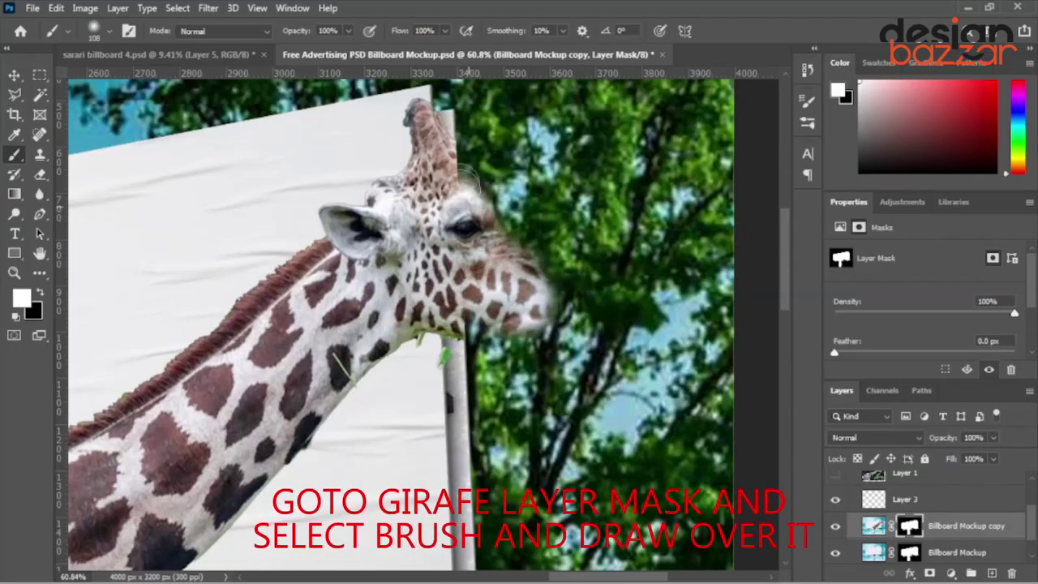
mouse_move(469, 177)
left_mouse_down()
mouse_move(560, 323)
mouse_move(616, 328)
mouse_move(551, 243)
mouse_move(608, 268)
mouse_move(604, 340)
left_mouse_up()
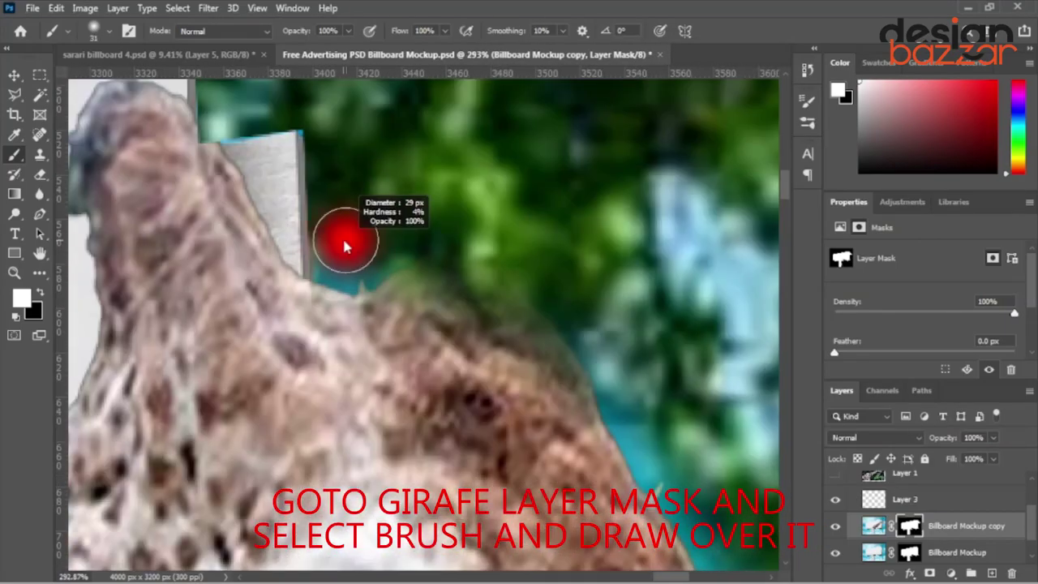
Paint the mask along the giraffe's head in white and black to remove the background fringe
scroll(459, 232, "down", 3)
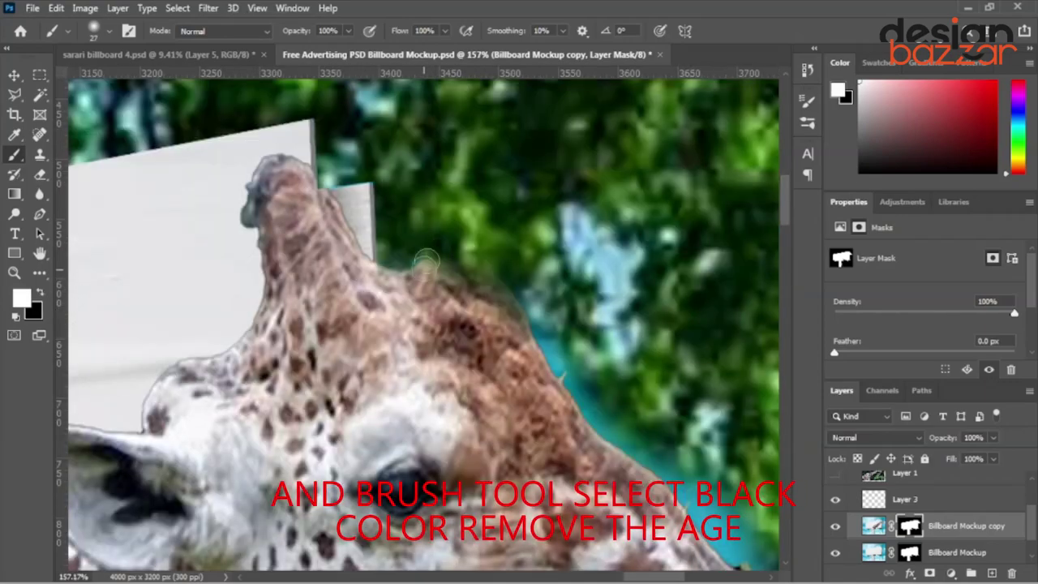
scroll(425, 271, "up", 5)
mouse_move(487, 250)
left_mouse_down()
mouse_move(400, 266)
mouse_move(319, 319)
mouse_move(260, 306)
left_mouse_up()
key("x")
mouse_move(333, 320)
left_mouse_down()
mouse_move(410, 259)
mouse_move(454, 243)
left_mouse_up()
left_click_drag(361, 290, 382, 288)
key("x")
scroll(382, 287, "down", 5)
scroll(382, 287, "down", 3)
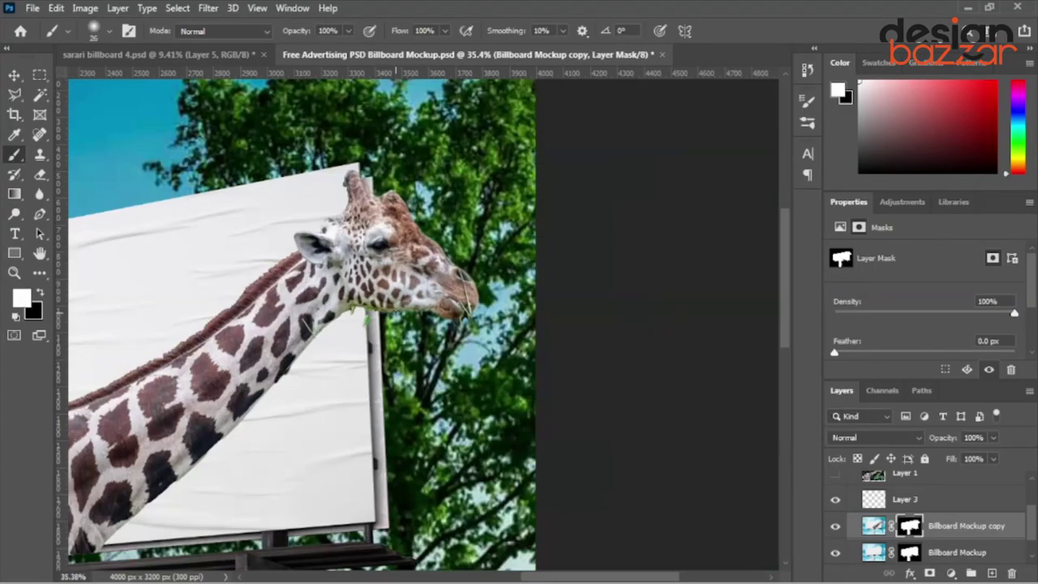
scroll(372, 309, "up", 2)
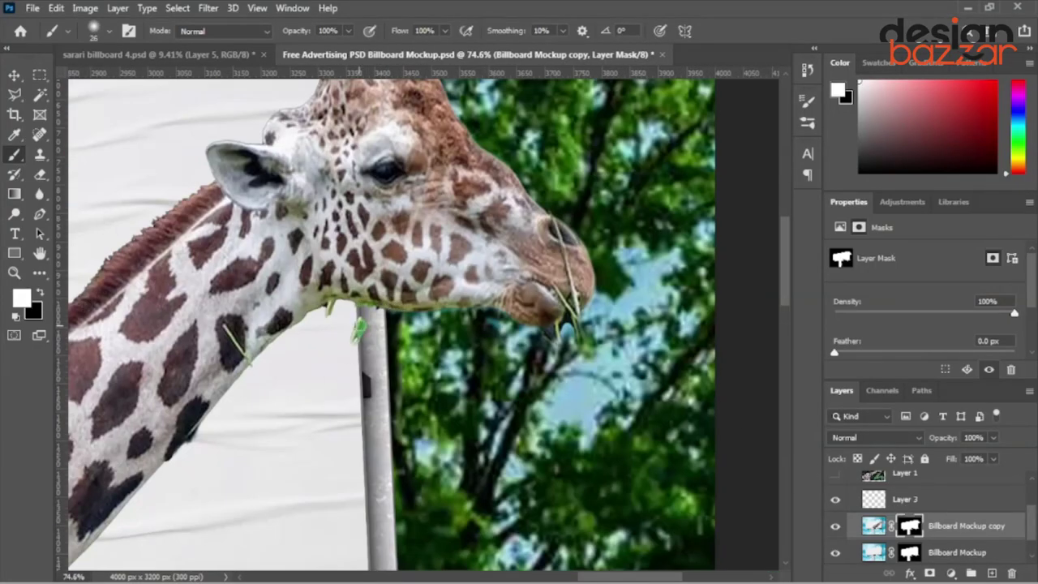
scroll(364, 325, "up", 2)
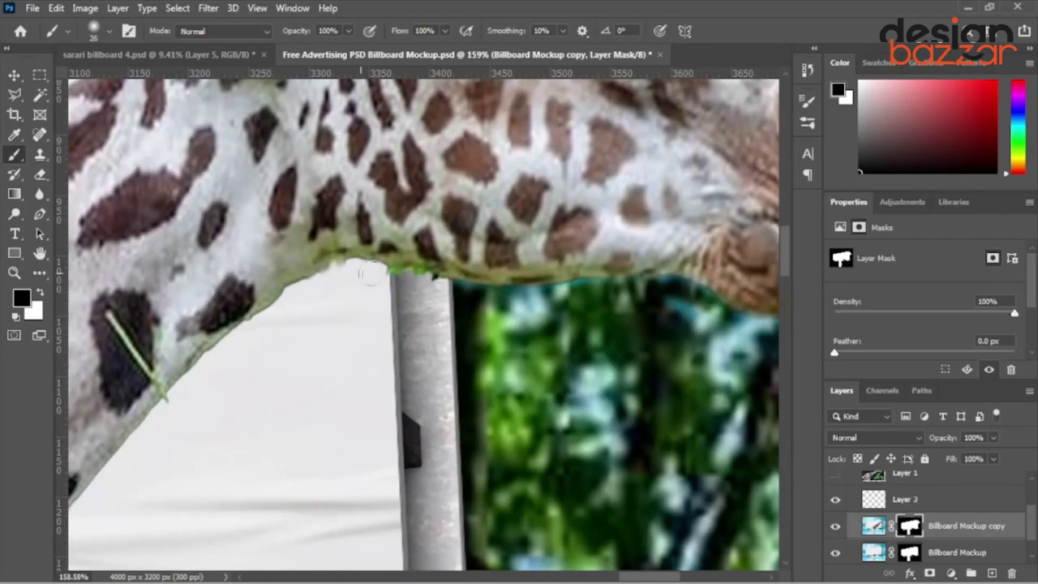
scroll(369, 274, "down", 3)
scroll(487, 324, "up", 3)
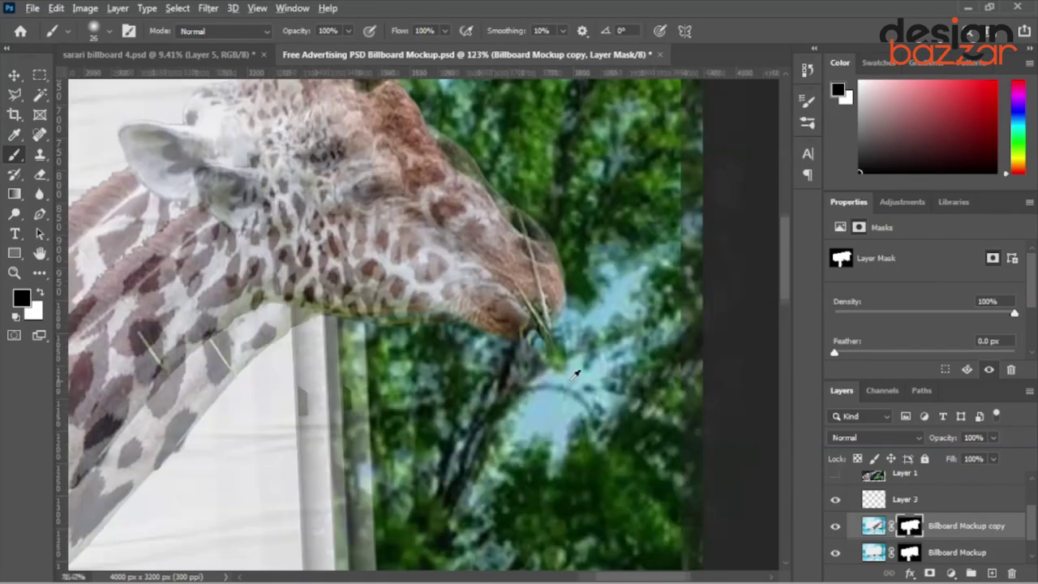
scroll(574, 373, "down", 5)
Return to the Move tool, fit the billboard in view, and select the giraffe layer
key("v")
key("ctrl+0")
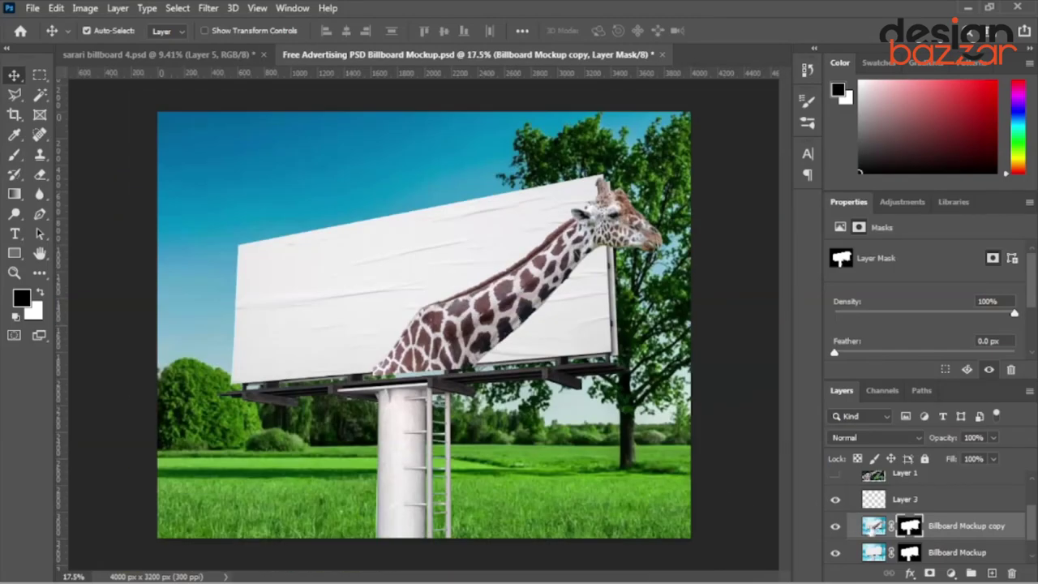
left_click(873, 526)
left_click(952, 573)
Add a Color Balance layer clipped to the giraffe with midtones +30, −21, −17
left_click(941, 440)
left_click_drag(905, 312, 909, 315)
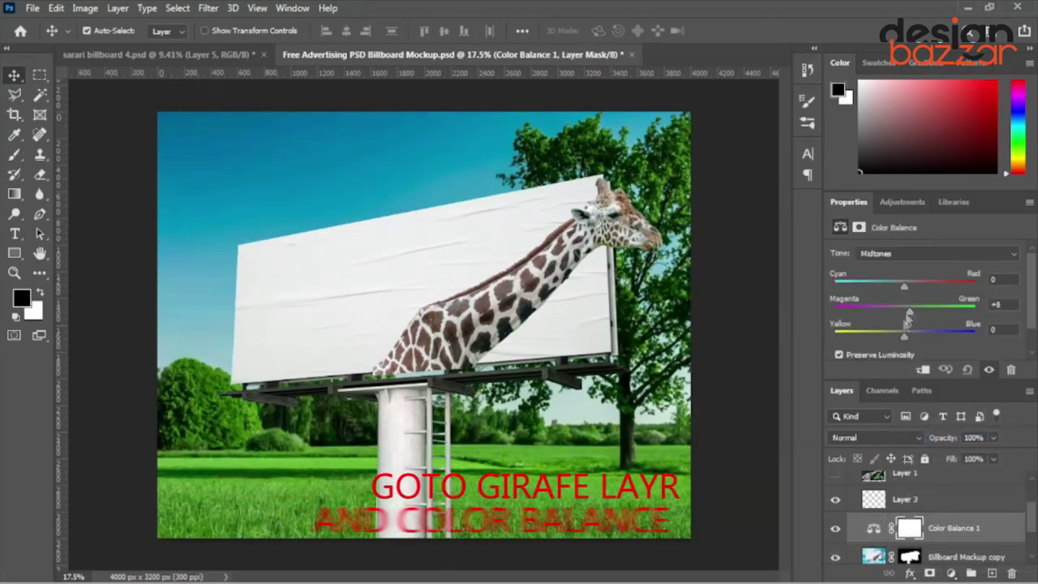
key("ctrl+alt+g")
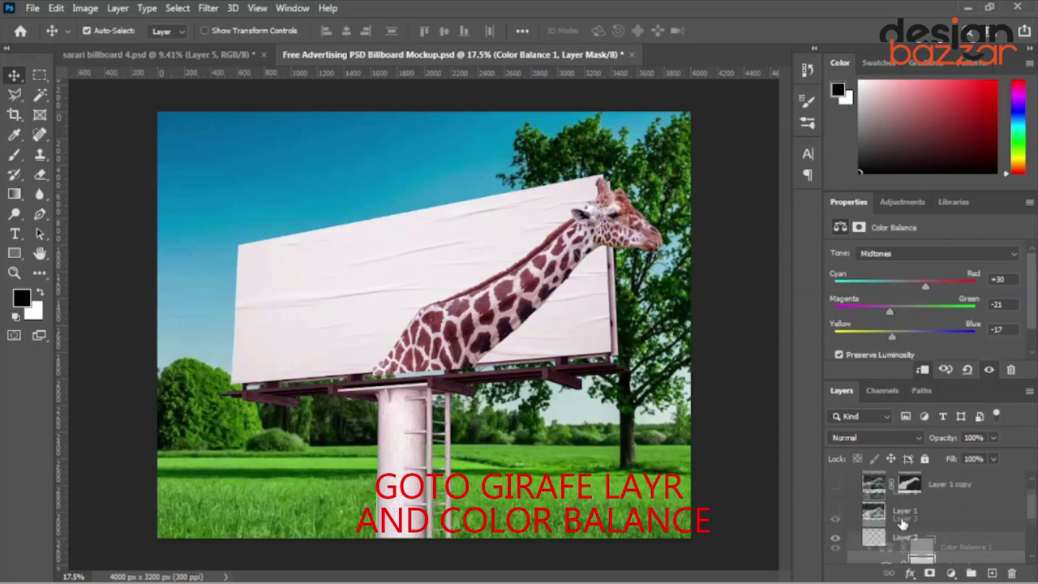
scroll(900, 527, "down", 1)
Bring the copied leaf image into the document as Layer 5
left_click(881, 542, "ctrl")
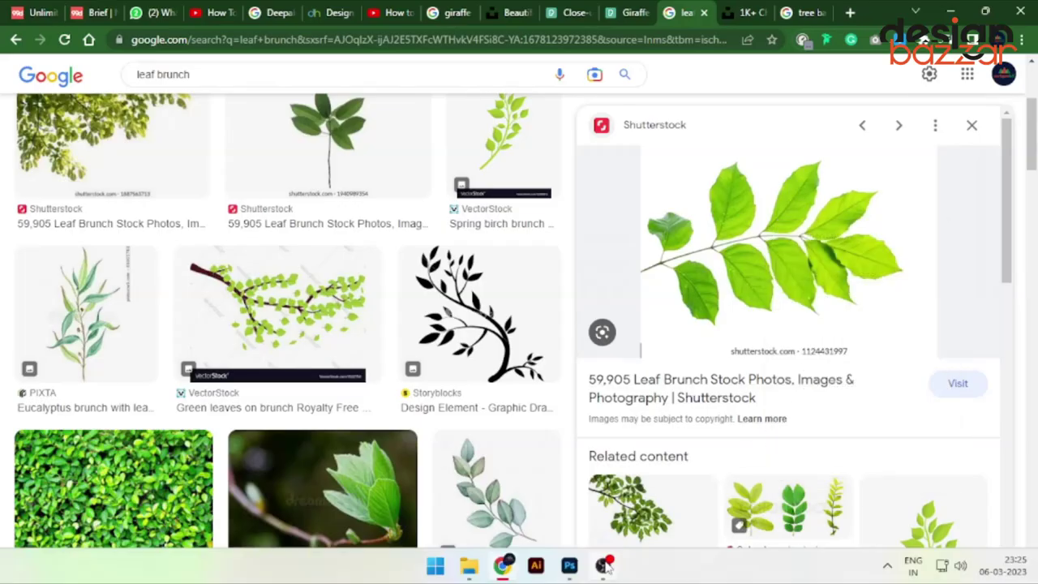
left_click(569, 566)
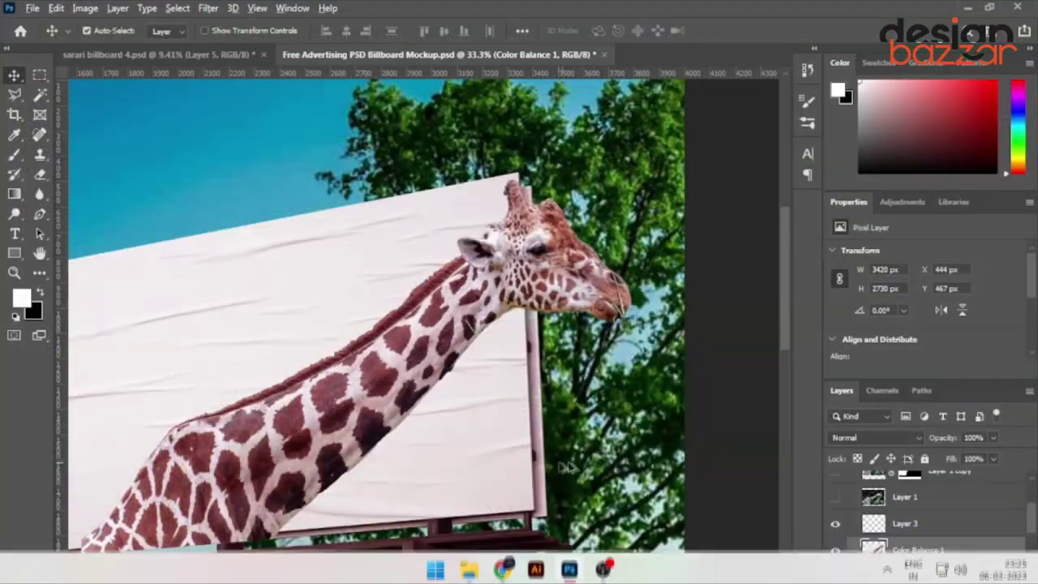
key("ctrl+v")
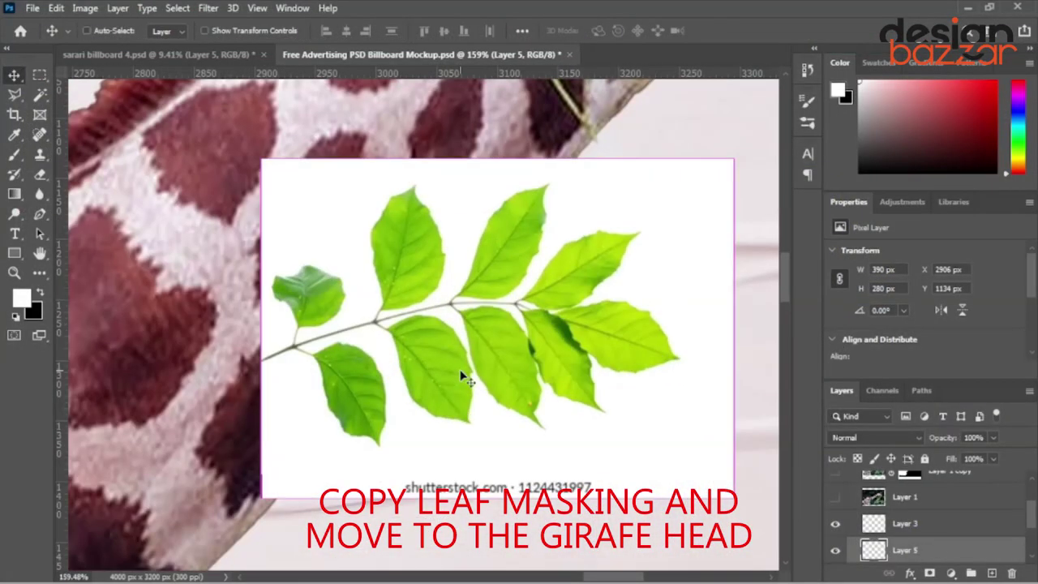
Cut out the leaves with Select and Mask, output to a new layer with layer mask
key("alt+ctrl+r")
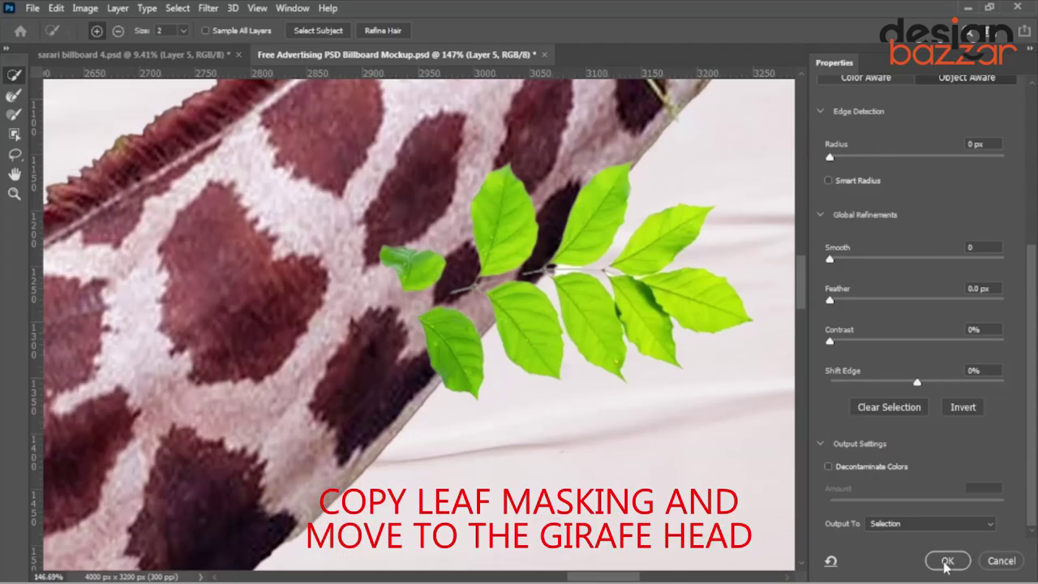
left_click(957, 526)
left_click(912, 547)
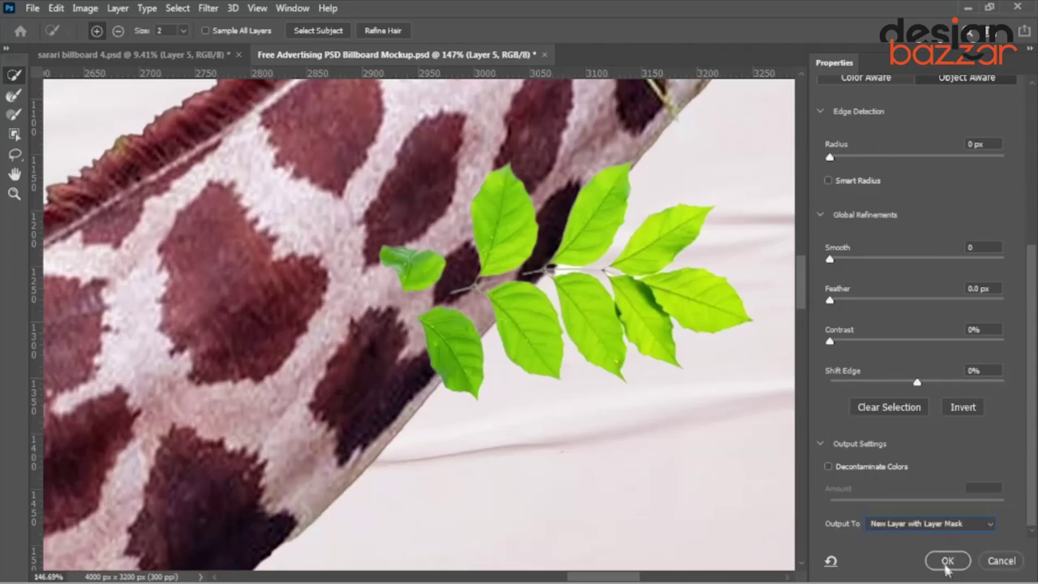
left_click(946, 562)
Scale down the leafy twig and place it in the giraffe's mouth
scroll(661, 307, "up", 2)
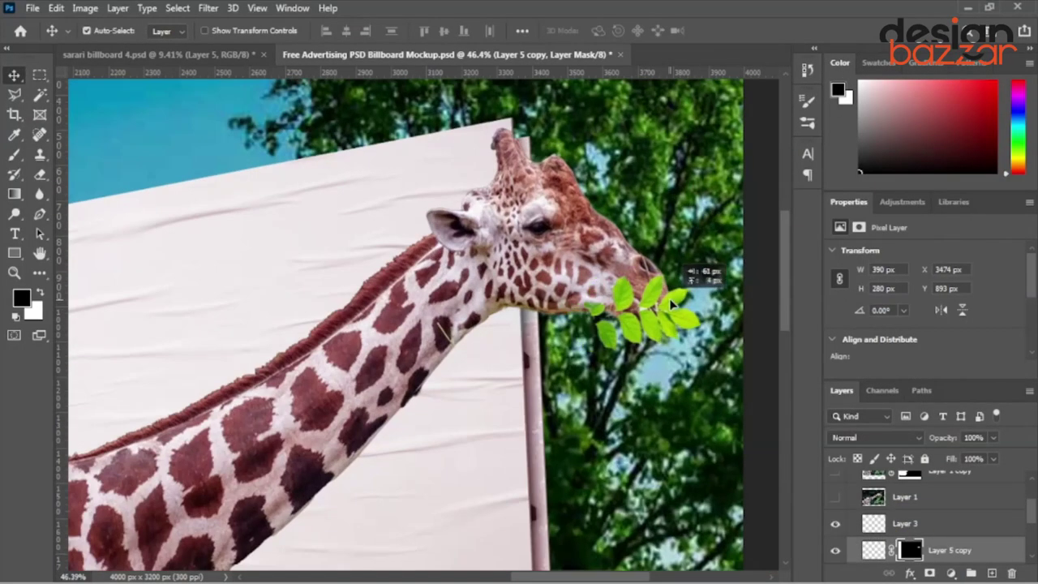
key("ctrl+t")
mouse_move(685, 328)
left_mouse_down()
mouse_move(706, 355)
mouse_move(673, 272)
mouse_move(649, 296)
mouse_move(663, 331)
left_mouse_up()
key("Return")
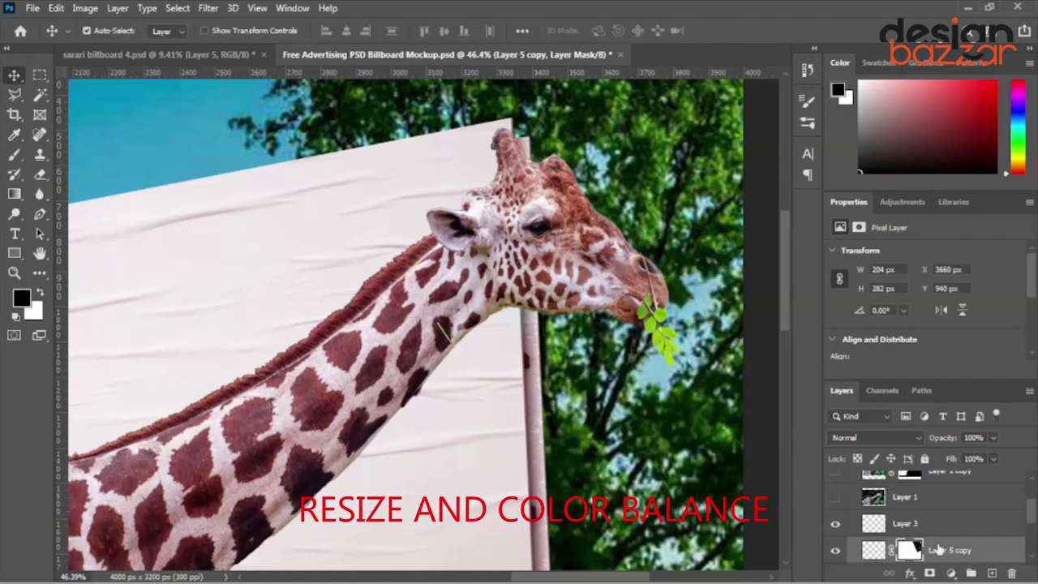
Add a Color Balance adjustment layer clipped to the leaf layer
left_click(873, 550)
left_click(951, 573)
left_click(973, 440)
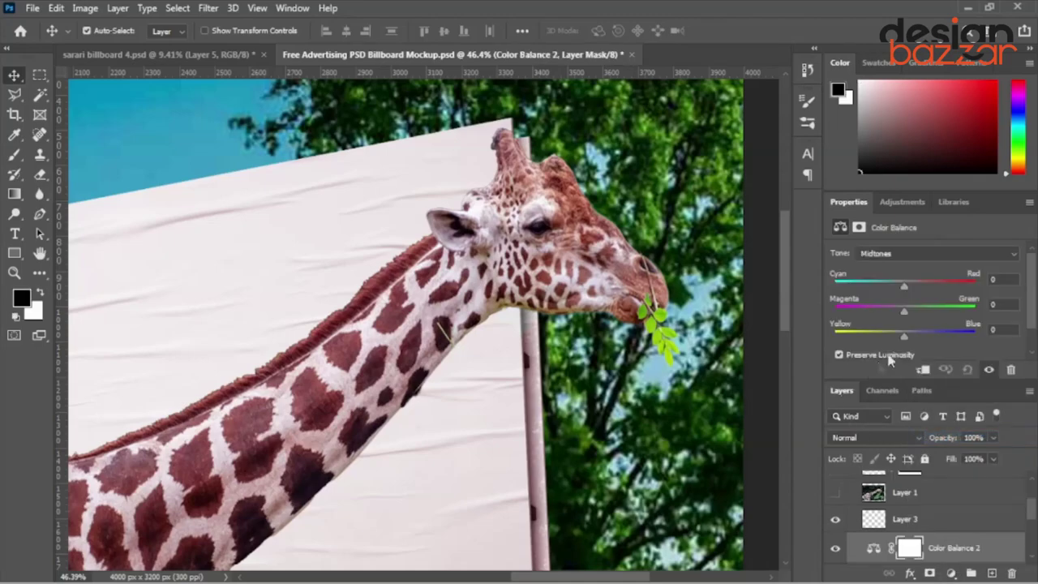
left_click(919, 369)
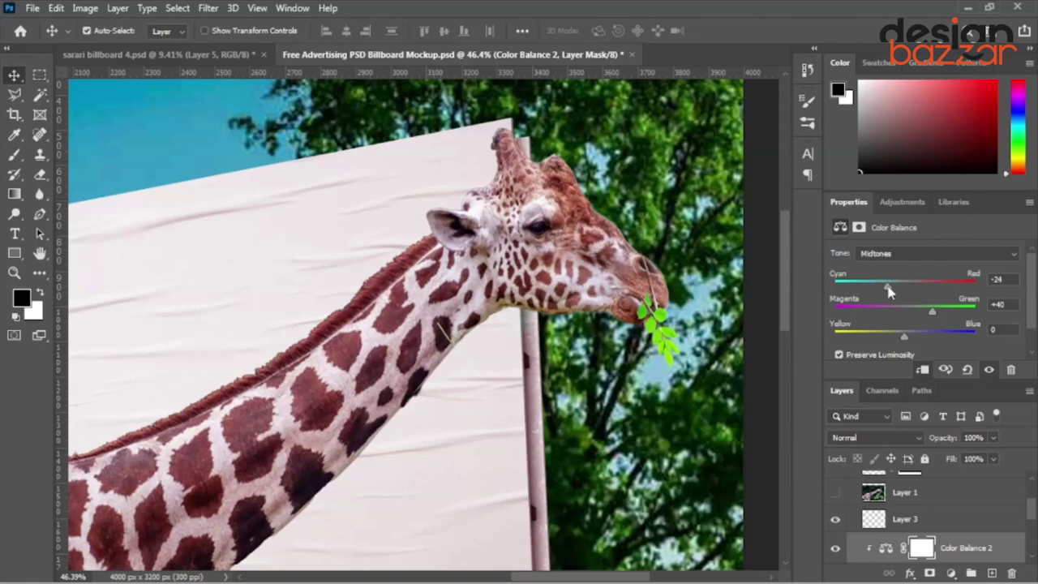
Shift the leaves' midtones toward magenta and set highlights to −16 cyan, −34 magenta, +42 blue
mouse_move(935, 315)
left_mouse_down()
mouse_move(838, 317)
mouse_move(858, 318)
left_mouse_up()
left_click(938, 254)
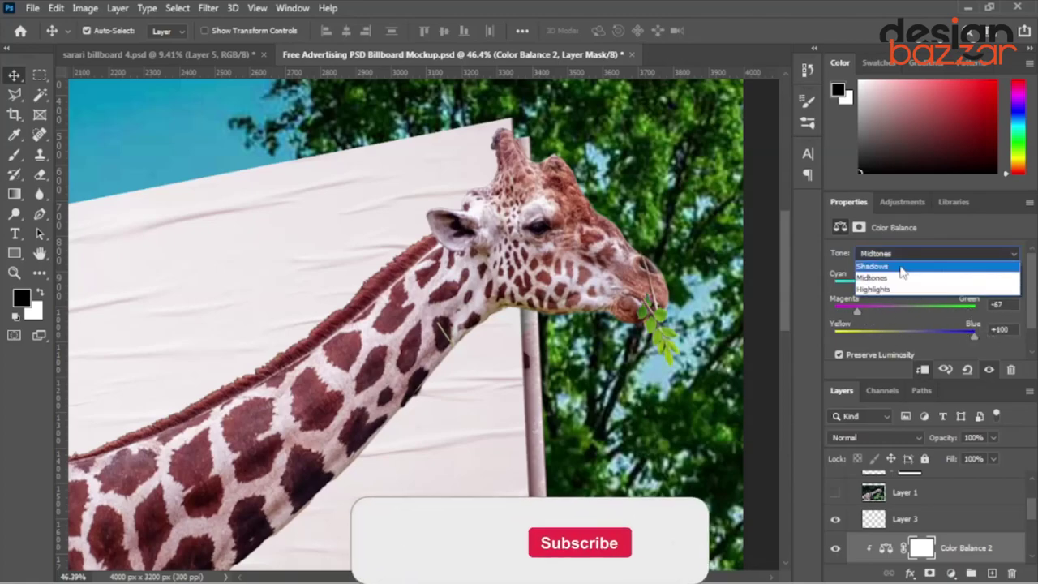
left_click(896, 287)
mouse_move(895, 287)
left_mouse_down()
mouse_move(881, 311)
mouse_move(933, 337)
left_mouse_up()
left_click_drag(881, 311, 902, 311)
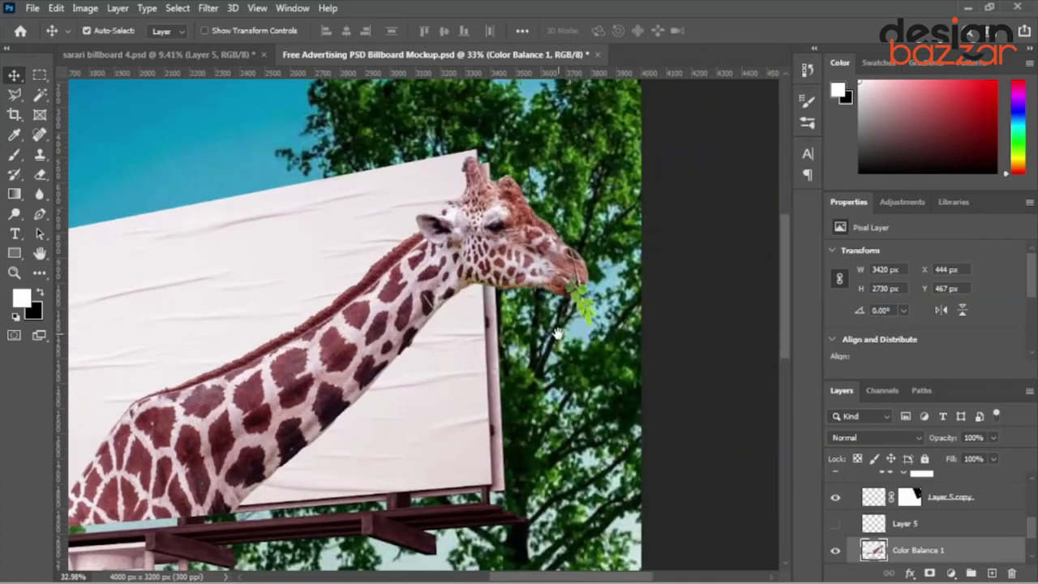
Select Layer 4 inside the graphicgoogle group
scroll(558, 332, "down", 2)
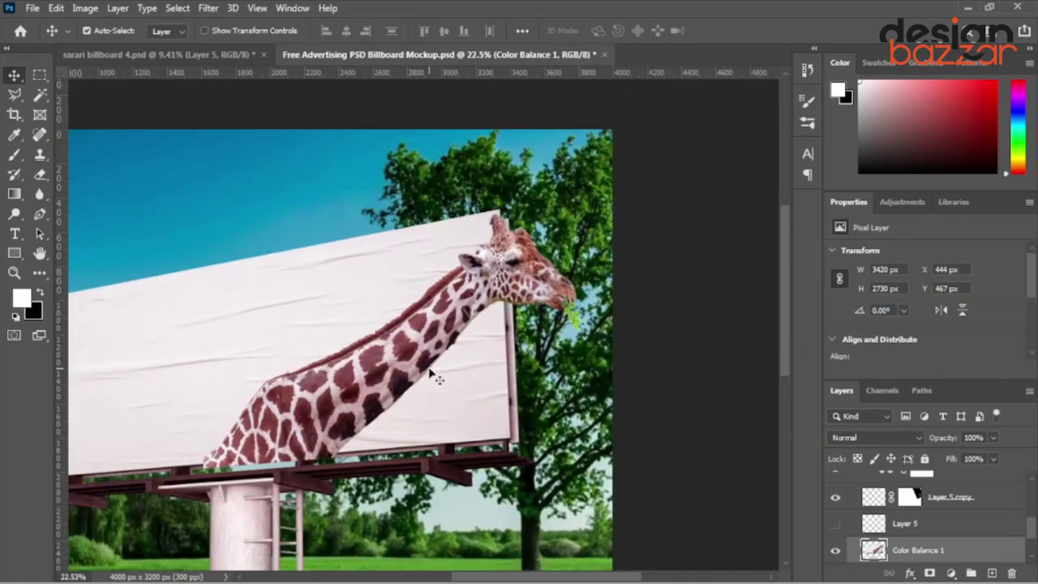
scroll(436, 379, "down", 1)
scroll(349, 385, "up", 3)
scroll(903, 521, "up", 1)
scroll(903, 521, "up", 1)
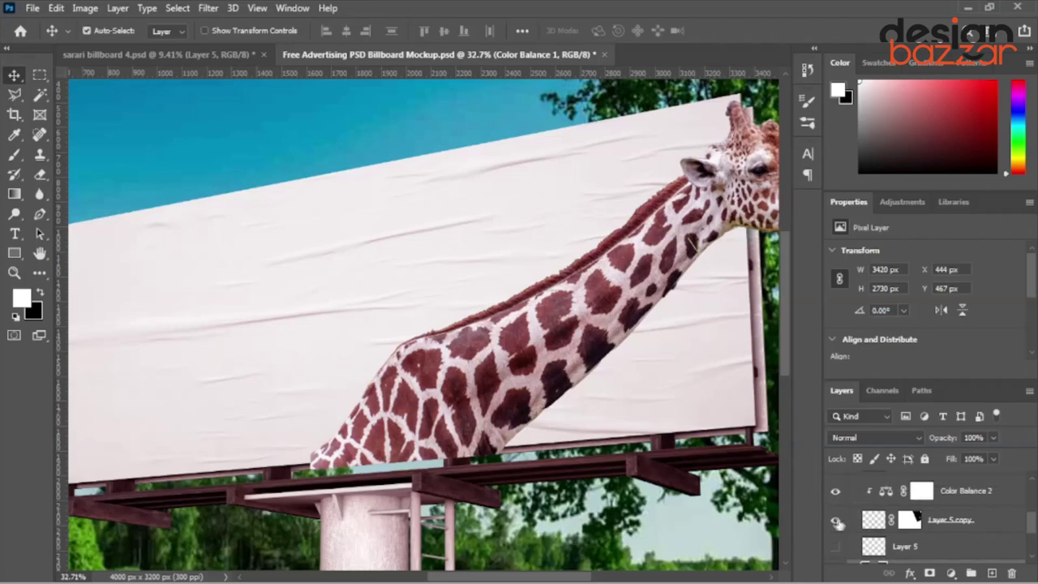
scroll(375, 367, "down", 1)
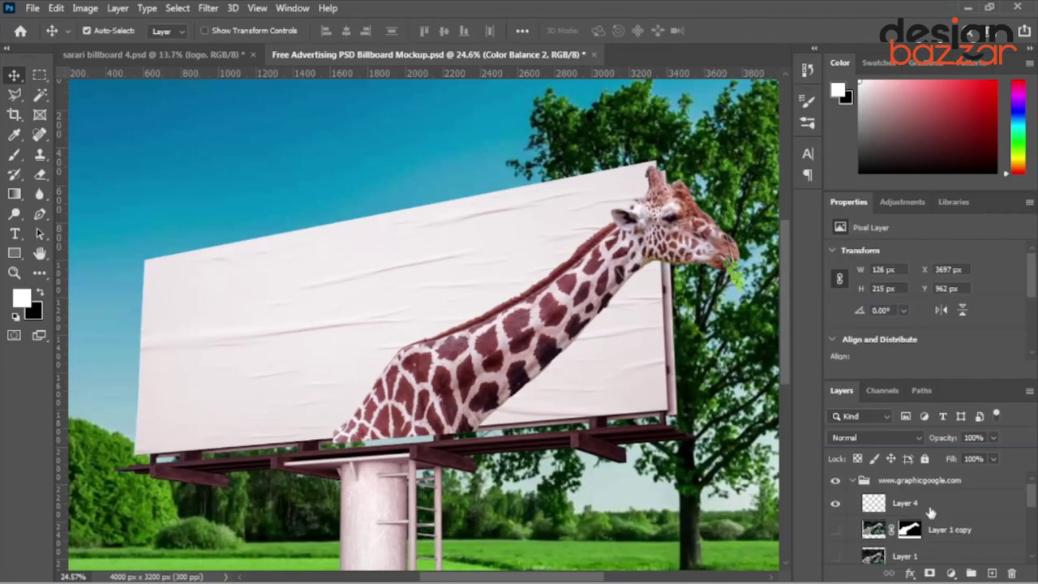
left_click(852, 506)
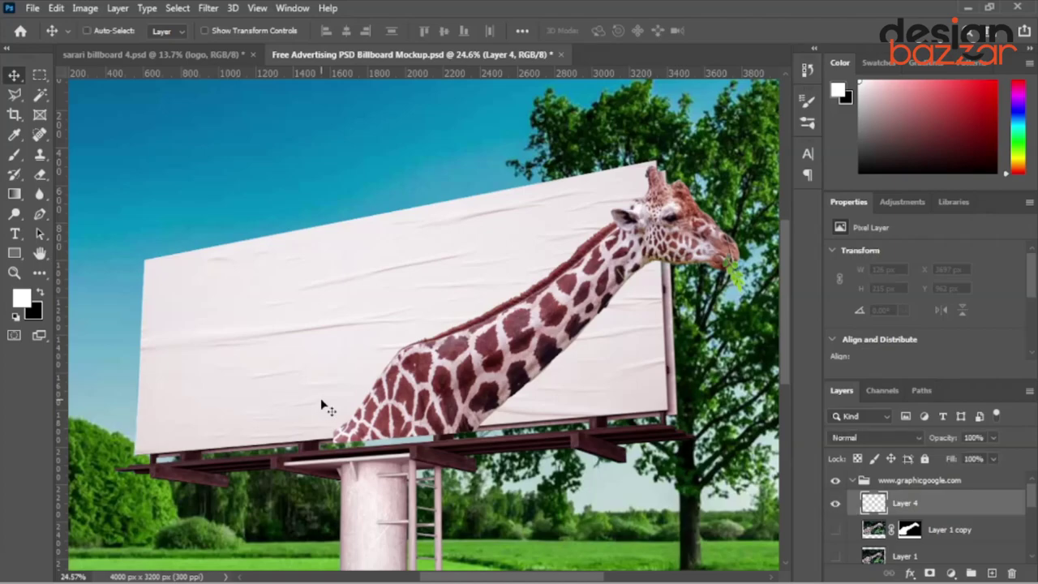
Paste the SAFARI logo up-left on the billboard and select all its letters by colour
key("ctrl+v")
left_click_drag(459, 344, 403, 285)
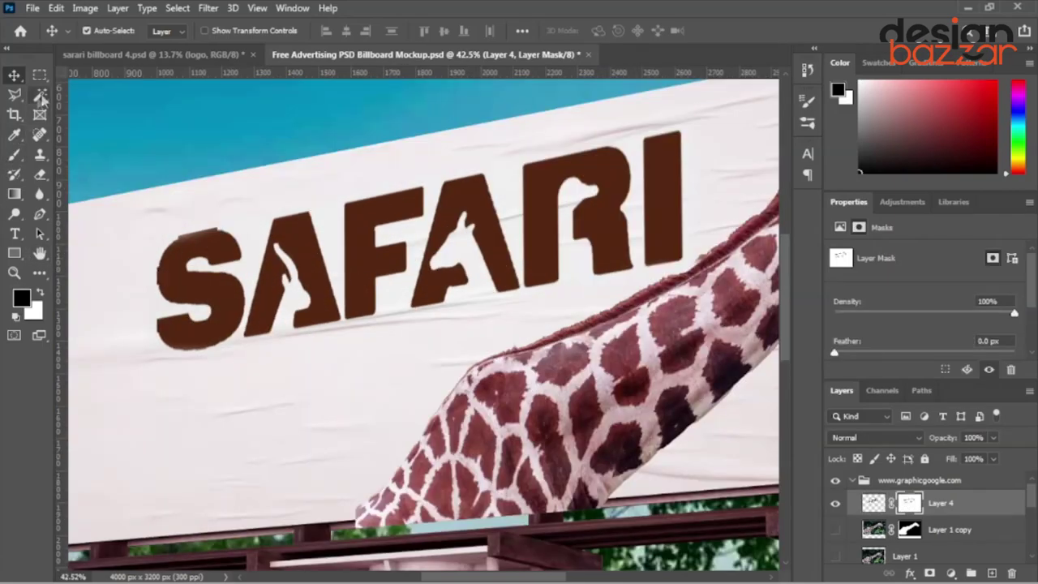
left_click(40, 96)
key("shift")
left_click(480, 247)
left_click(607, 170)
left_click(667, 179)
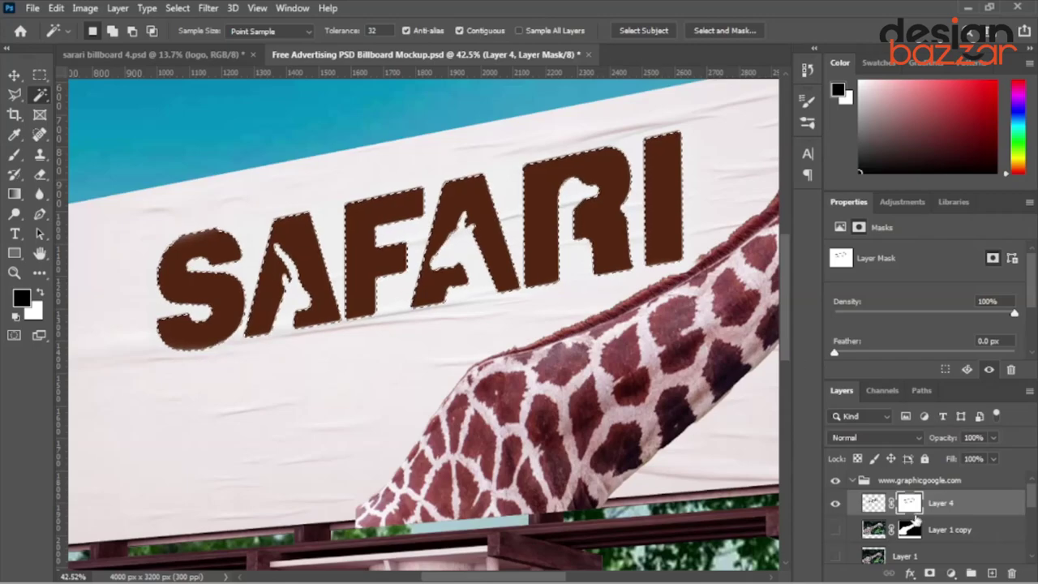
Invert Layer 4's mask so only the SAFARI lettering shows, then deselect
left_click(908, 507)
key("ctrl+i")
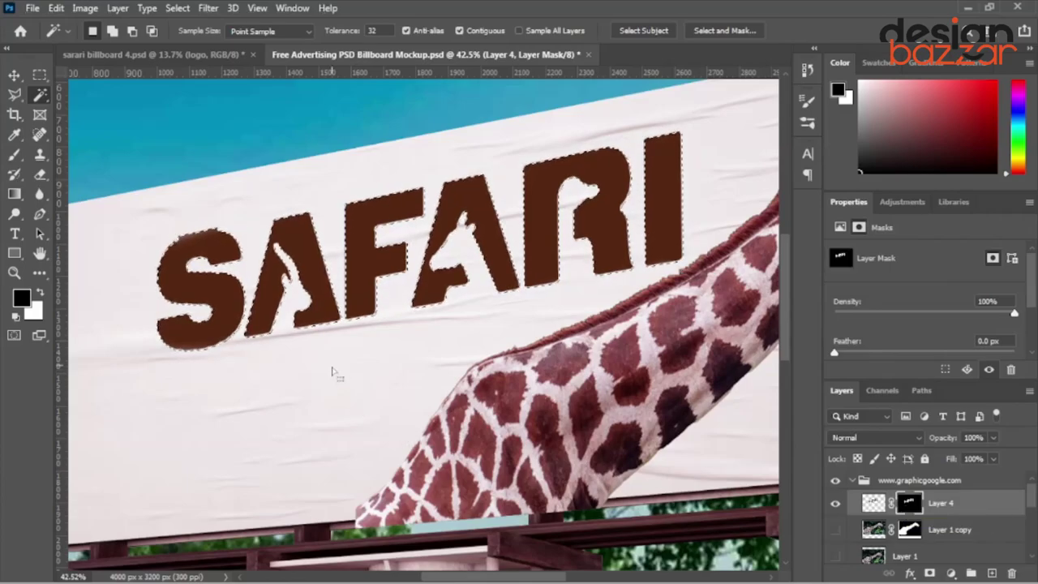
key("ctrl+d")
scroll(389, 320, "down", 2)
scroll(389, 320, "down", 1)
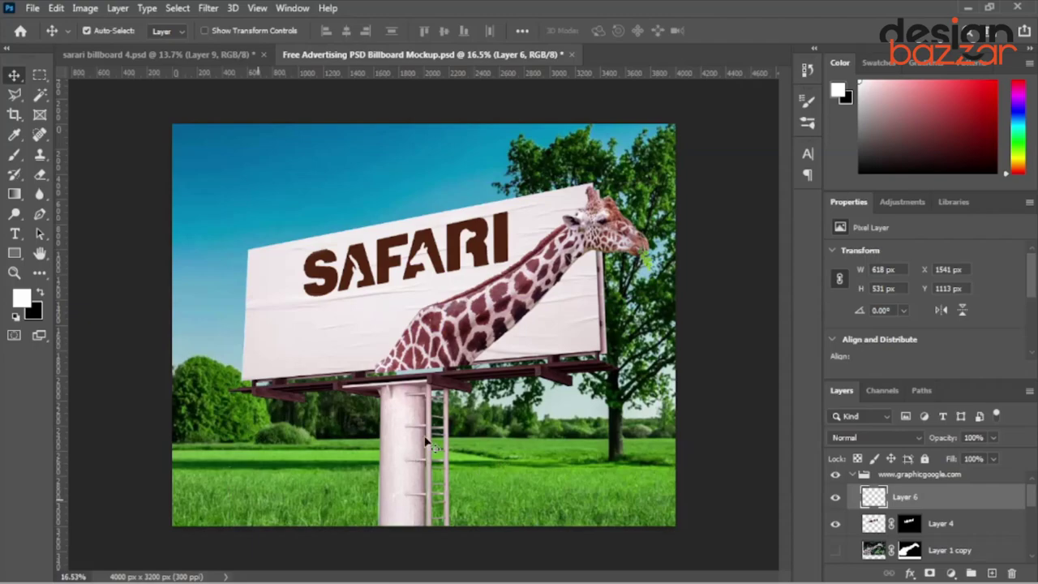
Paste the cheetah-on-branch photo, scale it to about 151.65%, and position it top-left
key("ctrl+v")
left_click_drag(507, 453, 399, 460)
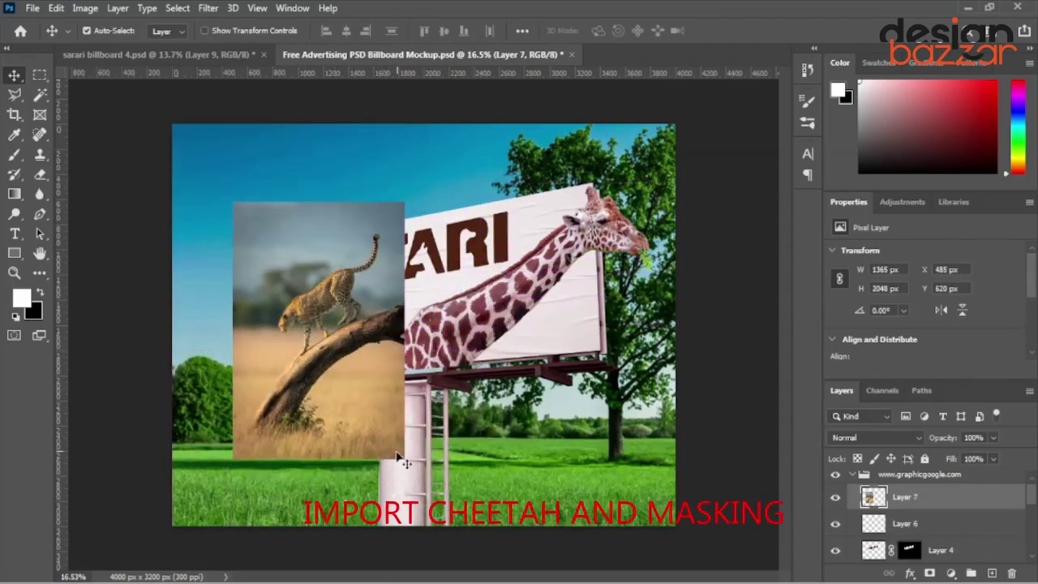
key("ctrl+t")
left_click_drag(404, 457, 449, 524)
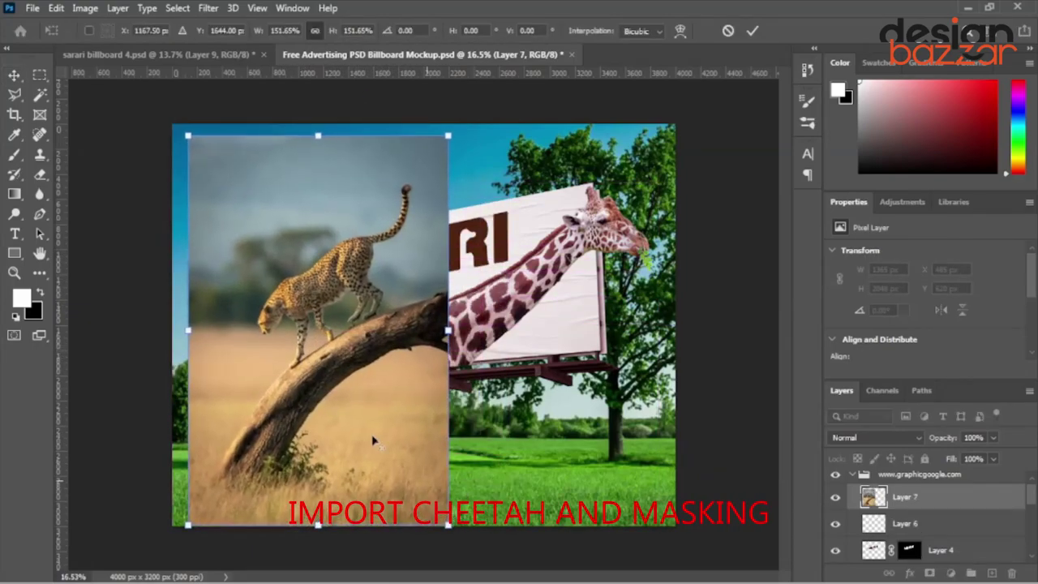
left_click_drag(373, 440, 370, 401)
key("Return")
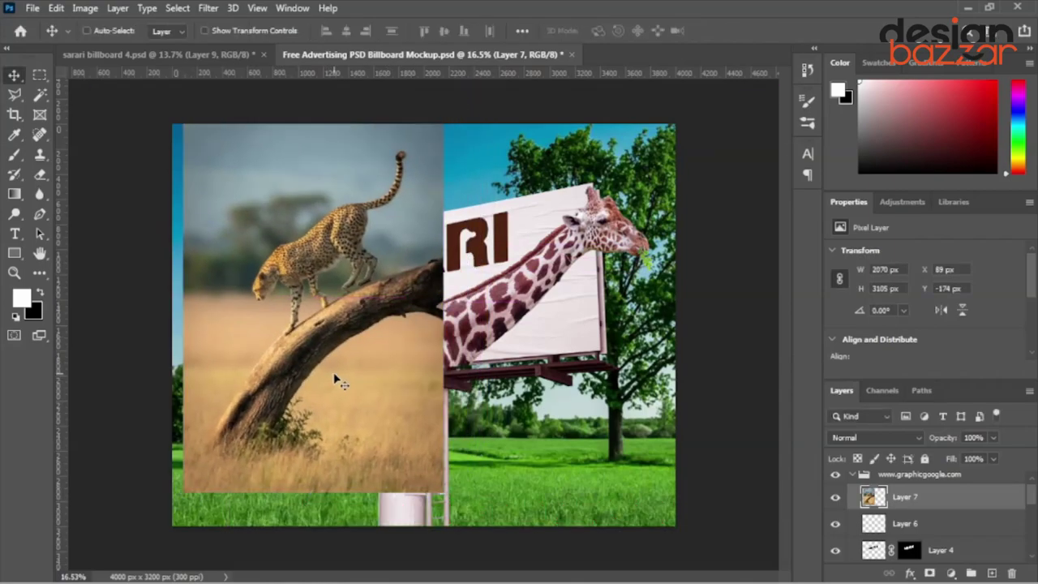
In Select and Mask, paint the cheetah and branch, and output a layer mask
key("alt+ctrl+r")
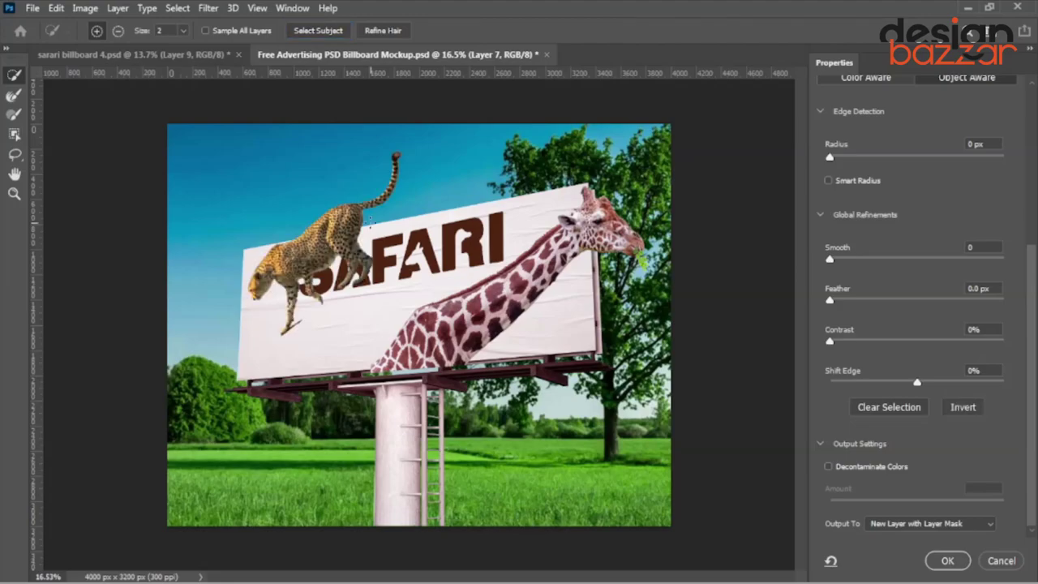
scroll(844, 174, "up", 3)
scroll(868, 187, "up", 5)
left_click_drag(1011, 199, 961, 199)
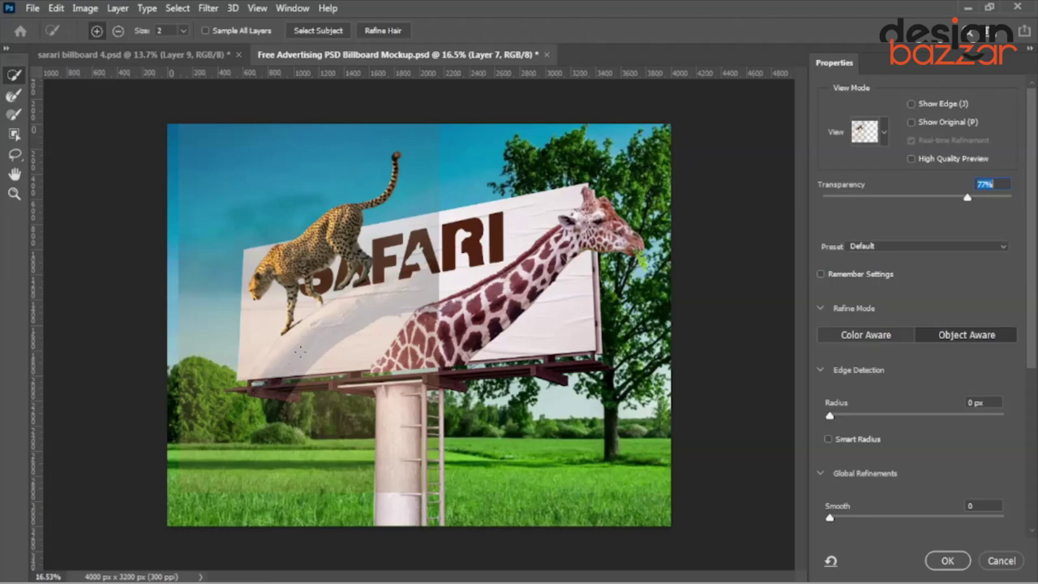
mouse_move(273, 352)
left_mouse_down()
mouse_move(349, 312)
mouse_move(413, 299)
left_mouse_up()
left_click_drag(254, 390, 262, 378)
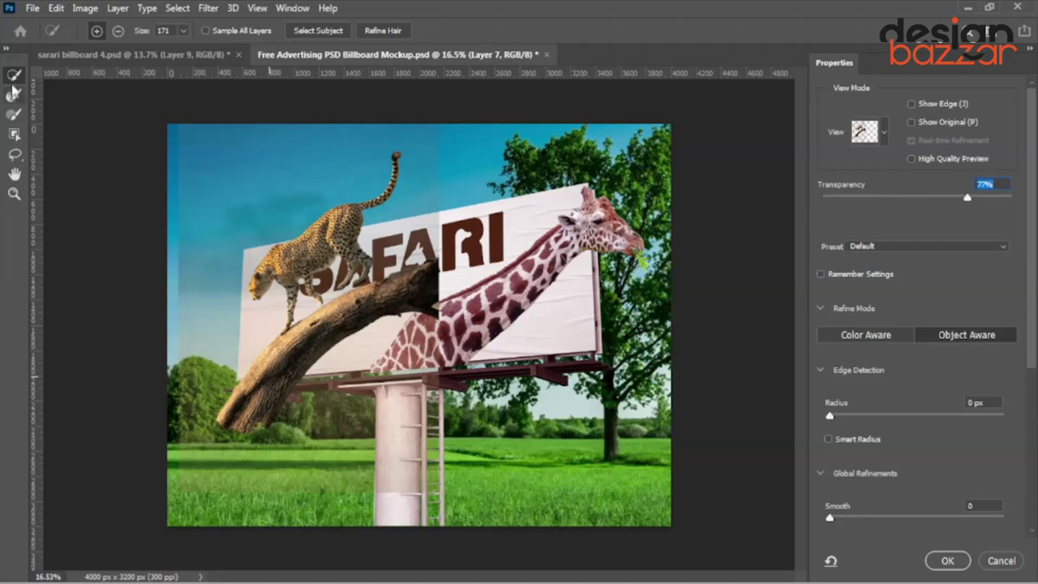
left_click_drag(1024, 197, 1023, 198)
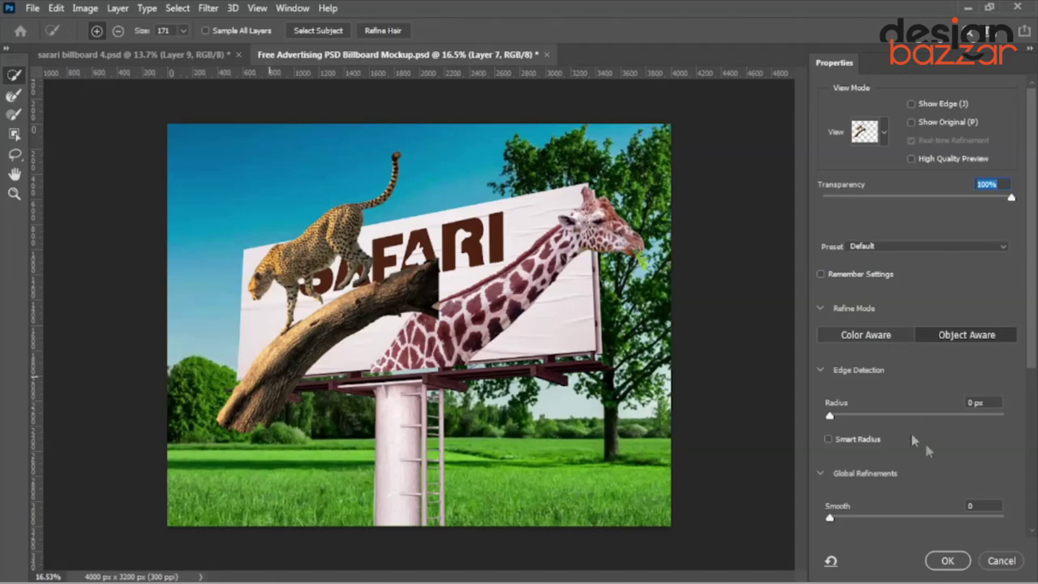
left_click(949, 562)
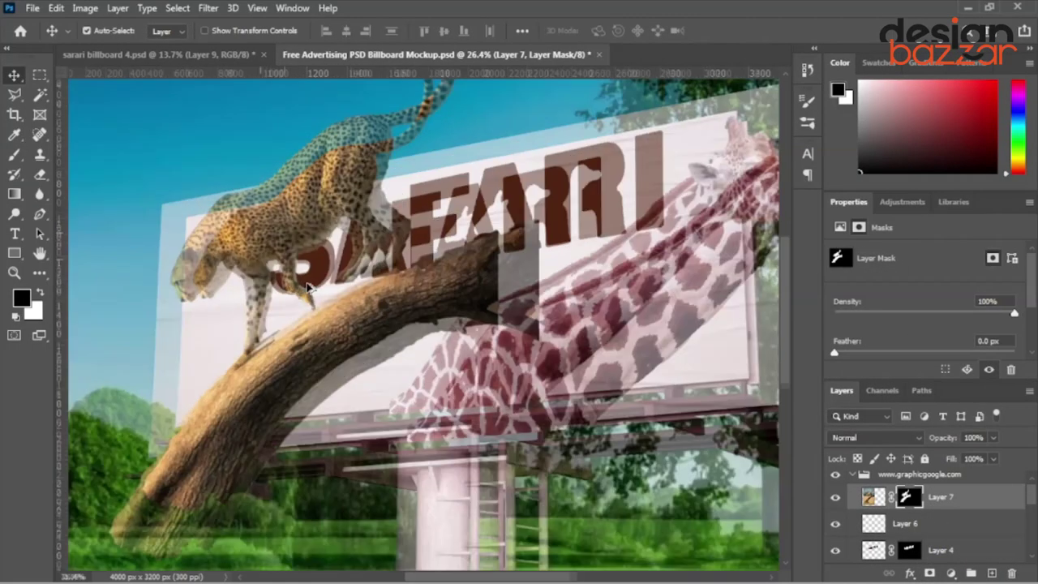
Duplicate the cheetah layer and mask the copy to the lassoed cheetah body only
key("ctrl+j")
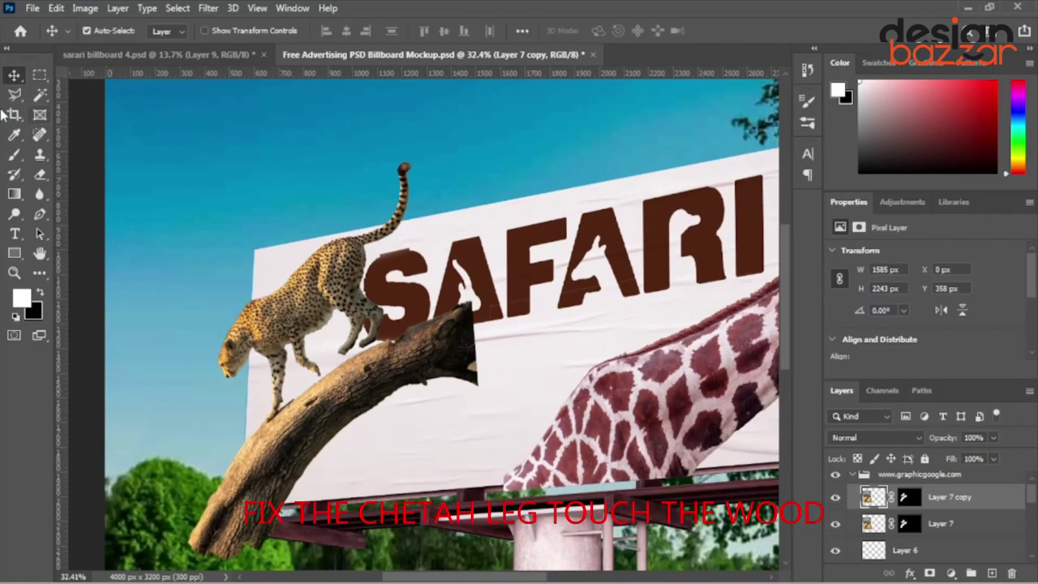
key("l")
scroll(250, 425, "up", 5)
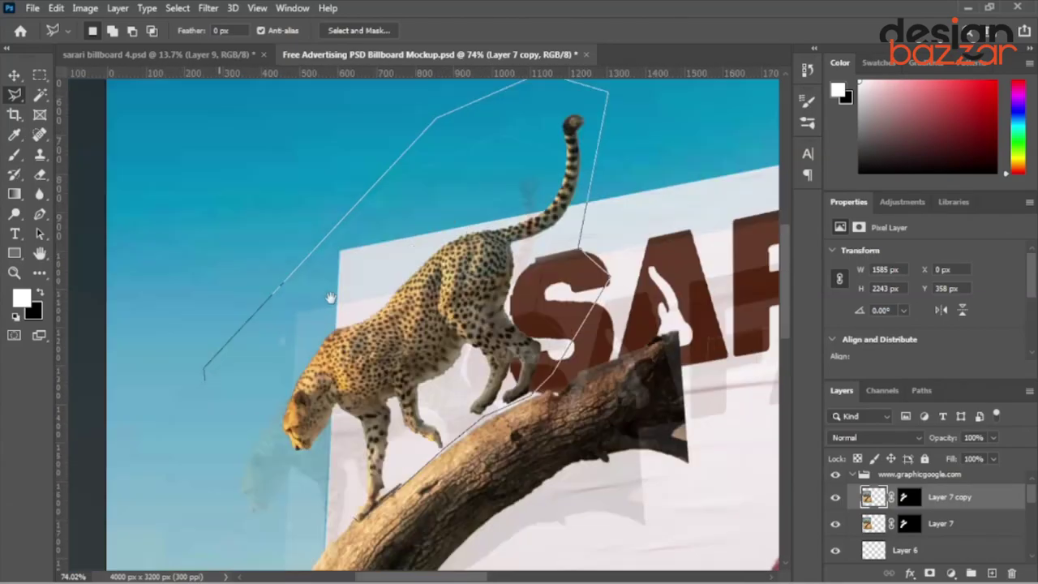
mouse_move(560, 223)
left_mouse_down()
mouse_move(492, 387)
mouse_move(499, 381)
left_mouse_up()
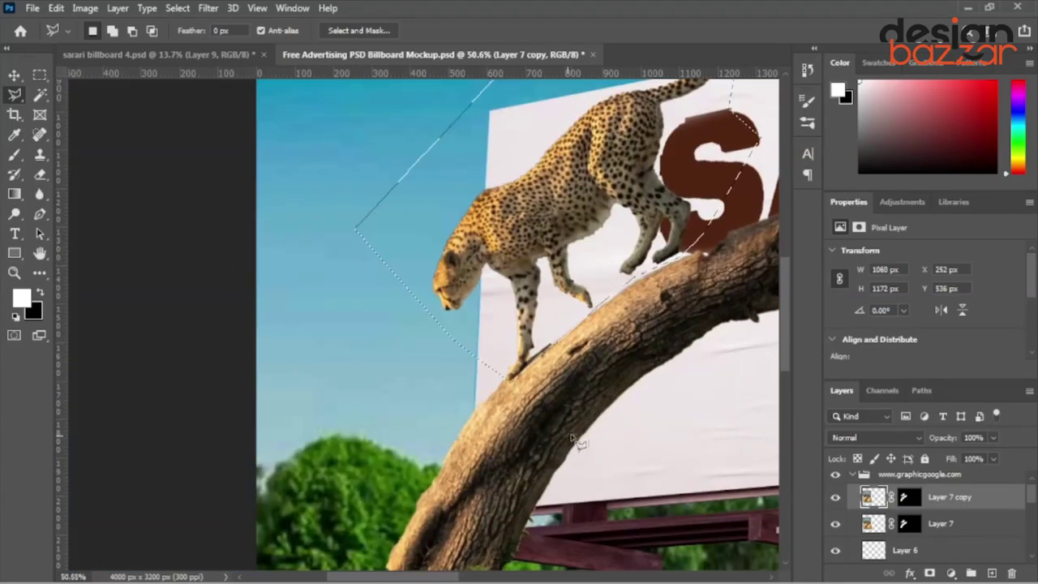
left_click(909, 498)
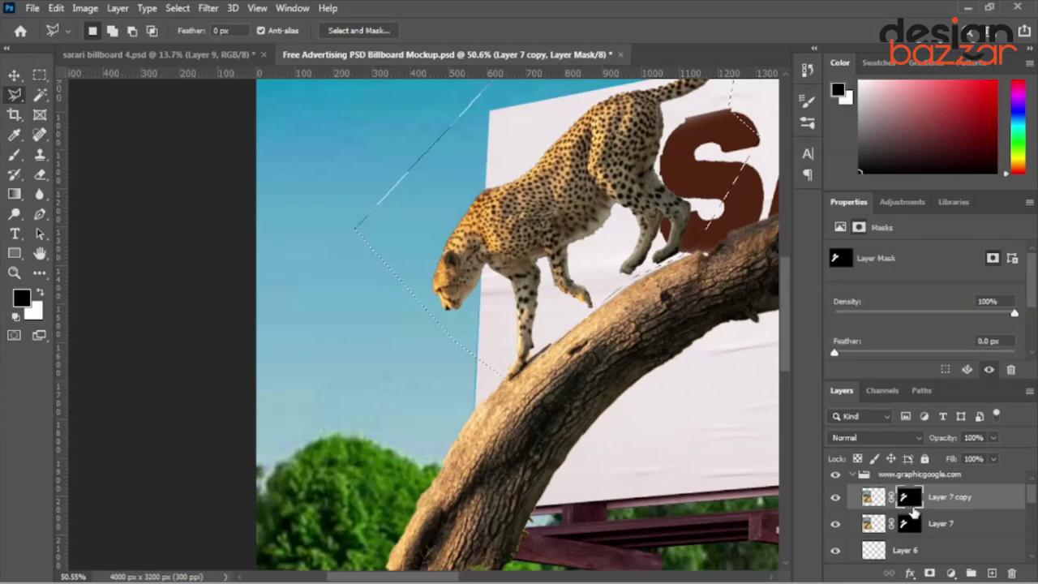
key("alt+BackSpace")
key("ctrl+shift+i")
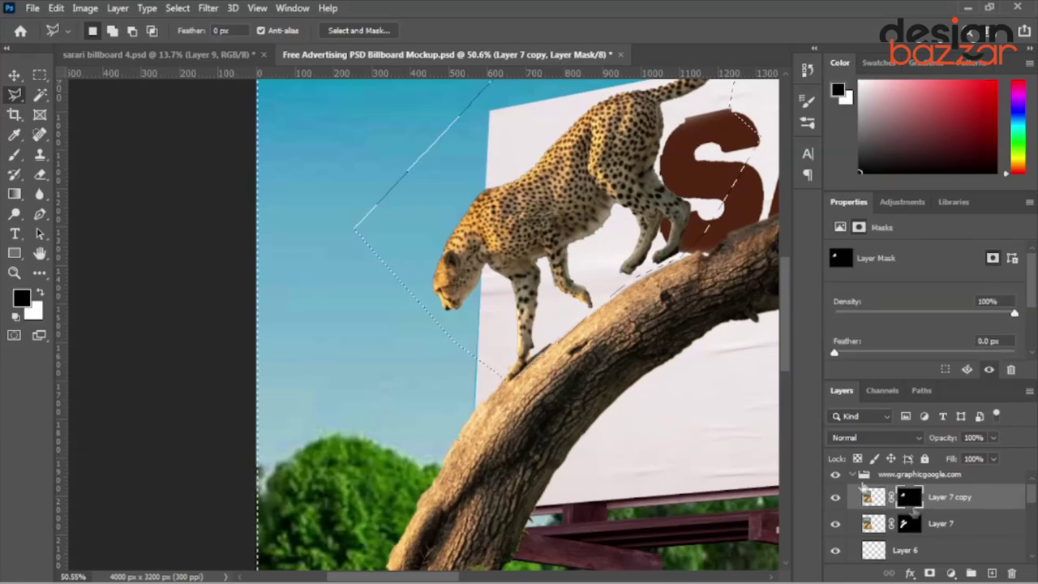
scroll(640, 335, "down", 2)
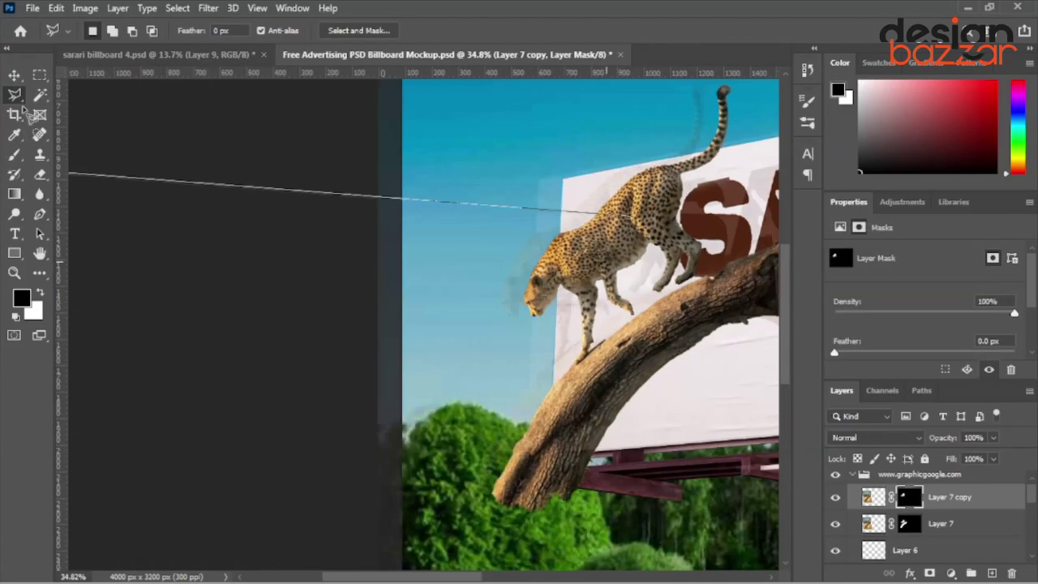
Rotate the cheetah copy about 3.8° clockwise and lower it toward the branch
left_click(14, 75)
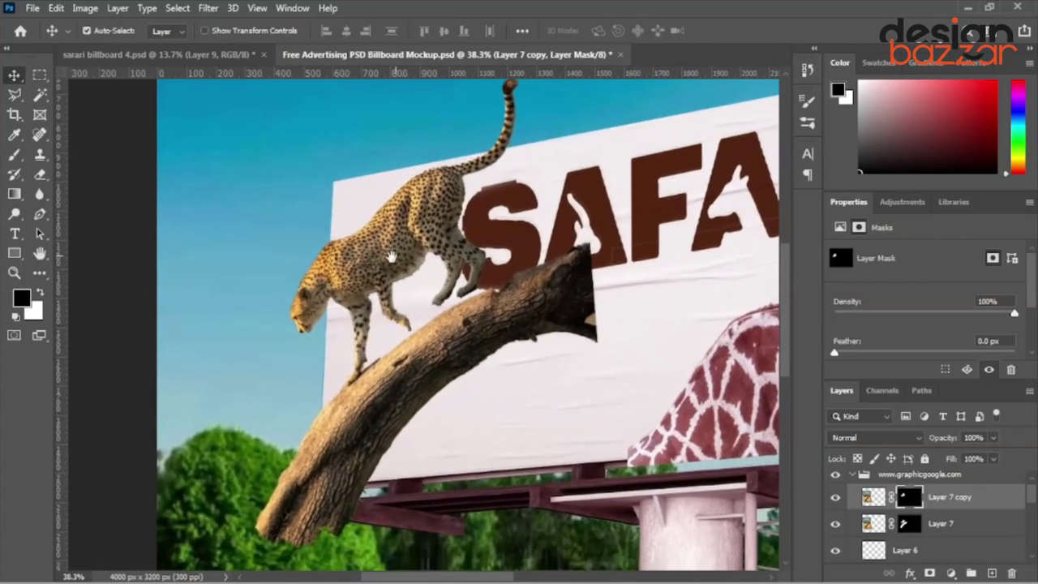
scroll(550, 142, "down", 2)
key("ctrl+t")
left_click_drag(580, 122, 592, 133)
scroll(410, 302, "up", 2)
scroll(410, 301, "up", 2)
left_click_drag(409, 302, 421, 294)
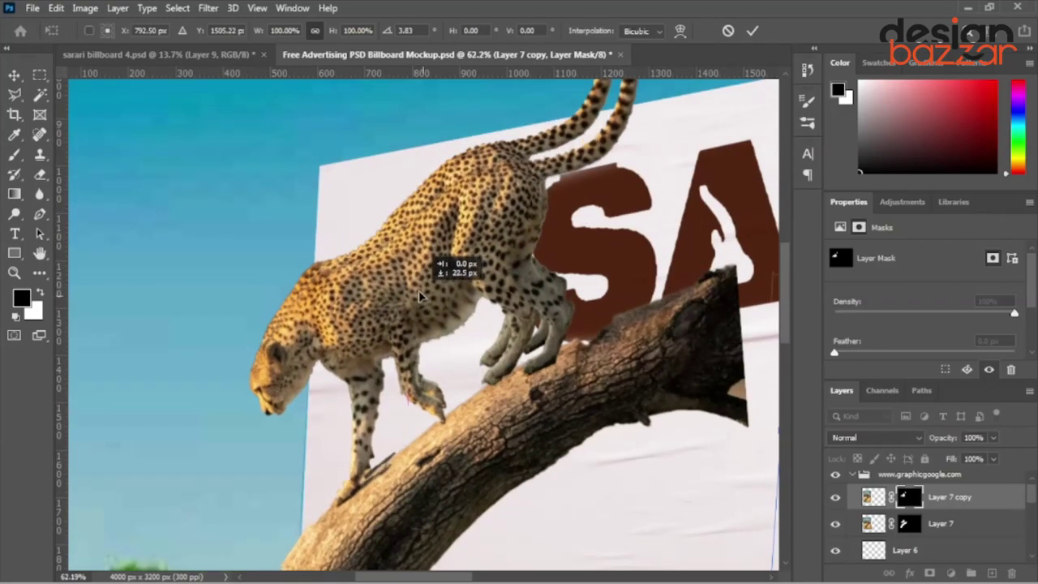
Lower the cheetah copy slightly, commit the transform, and hide the copy
left_click_drag(421, 294, 420, 298)
key("Return")
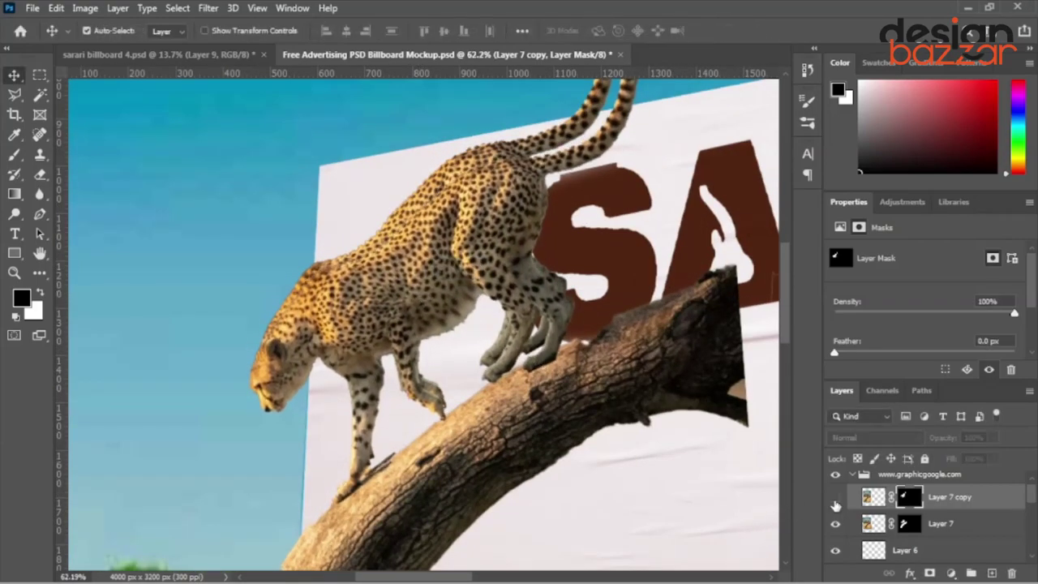
left_click(836, 496)
Outline the original cheetah on Layer 7 with the Polygonal Lasso
key("l")
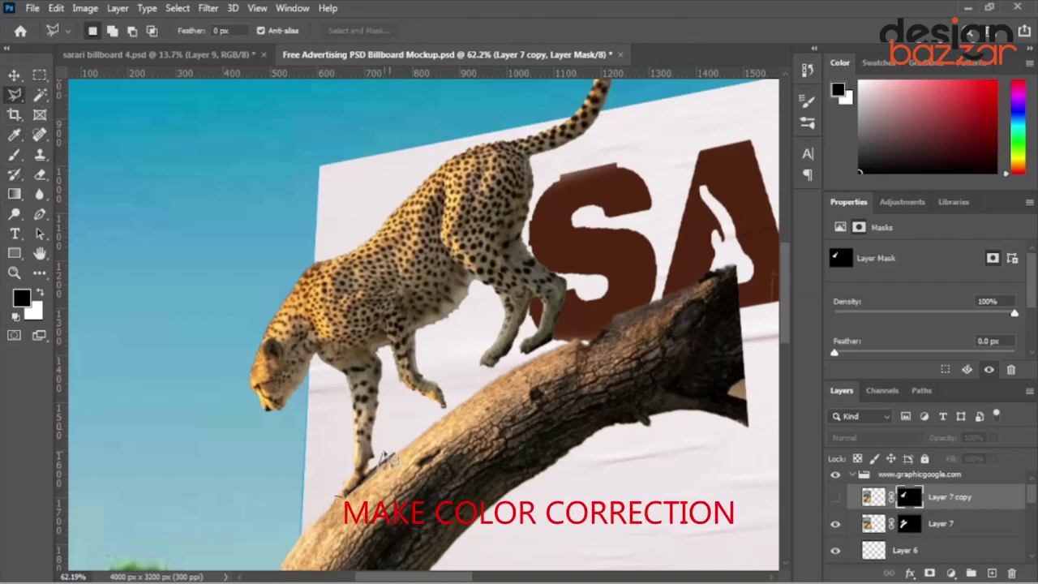
left_click(496, 365)
left_click_drag(501, 372, 396, 422)
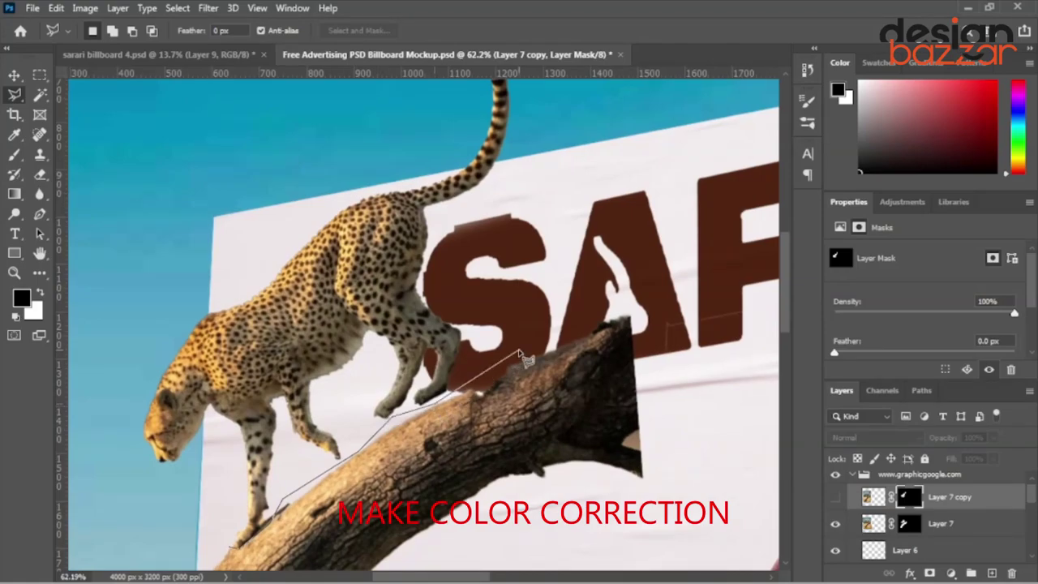
left_click_drag(442, 216, 292, 372)
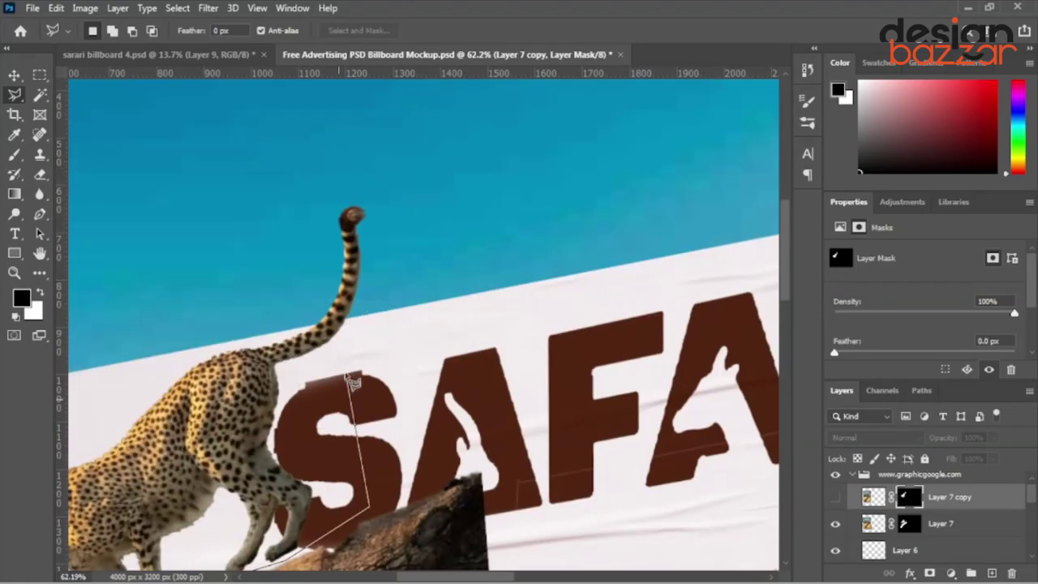
left_click_drag(165, 408, 359, 189)
left_click(259, 158)
left_click(152, 263)
left_click(119, 474)
double_click(243, 498)
Fill Layer 7's mask black inside the outline, then nudge the copy's paws onto the branch
left_click(941, 524)
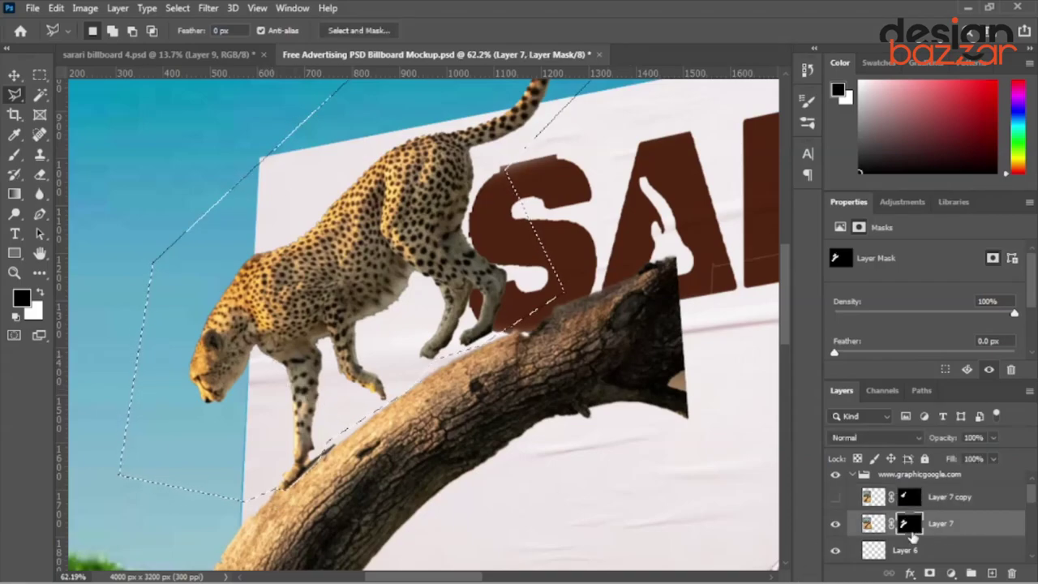
key("x")
key("Delete")
key("ctrl+d")
left_click(13, 75)
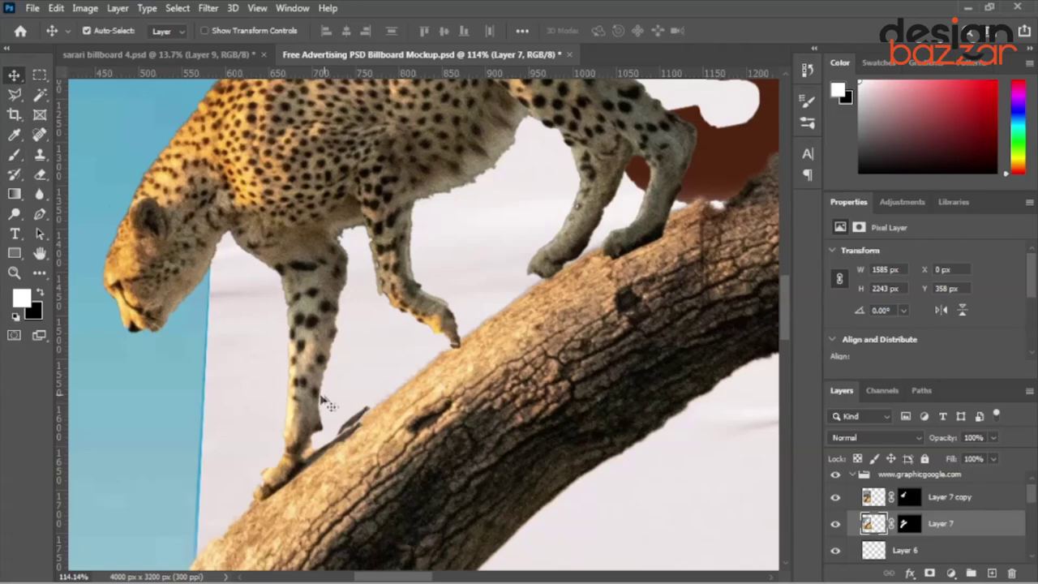
left_click_drag(331, 404, 317, 382)
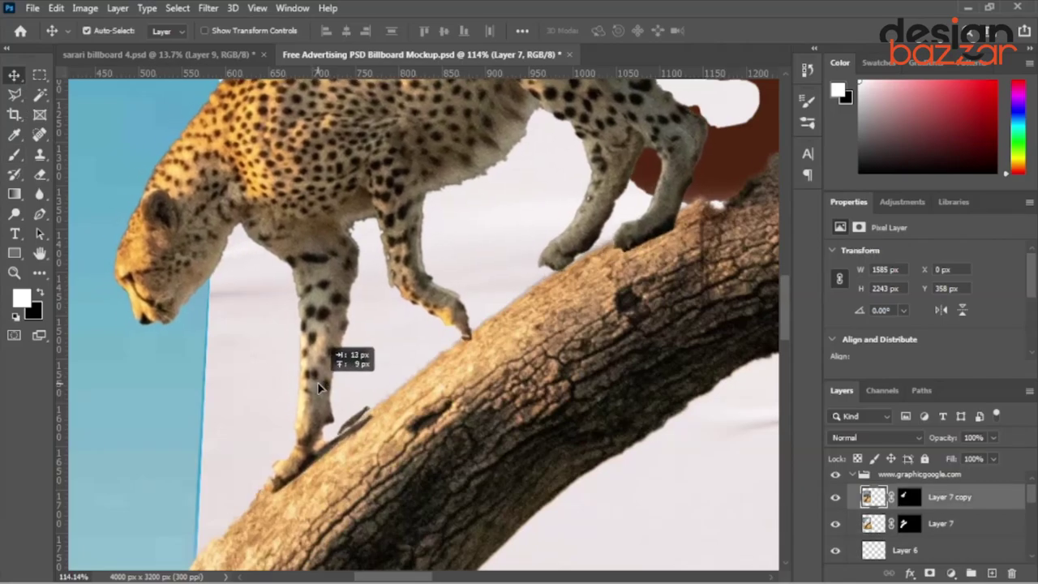
scroll(317, 382, "down", 6)
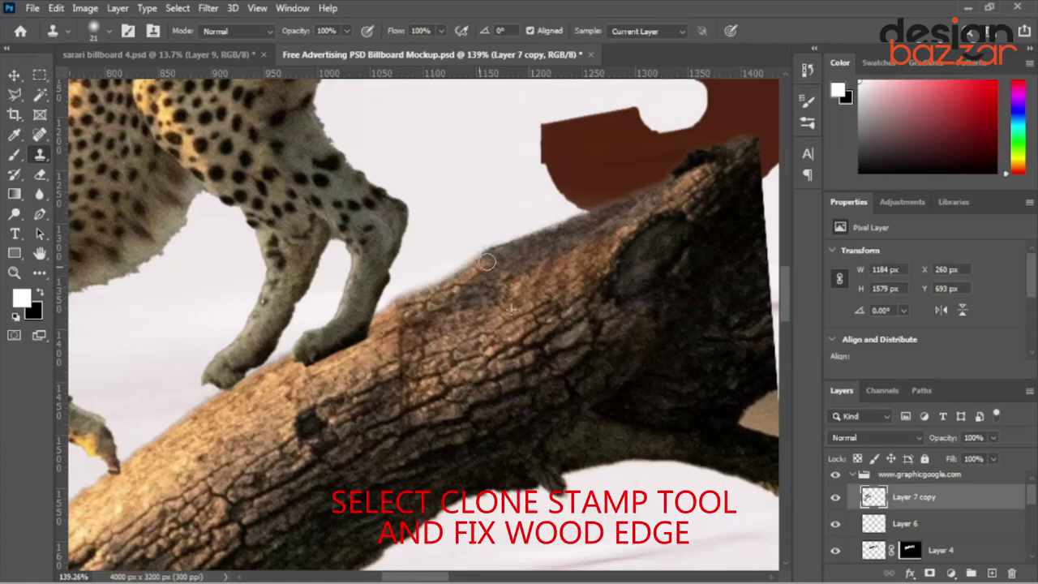
Draw a curved Pen path around the branch's broken end and load it as a selection
scroll(435, 341, "down", 3)
scroll(495, 309, "down", 2)
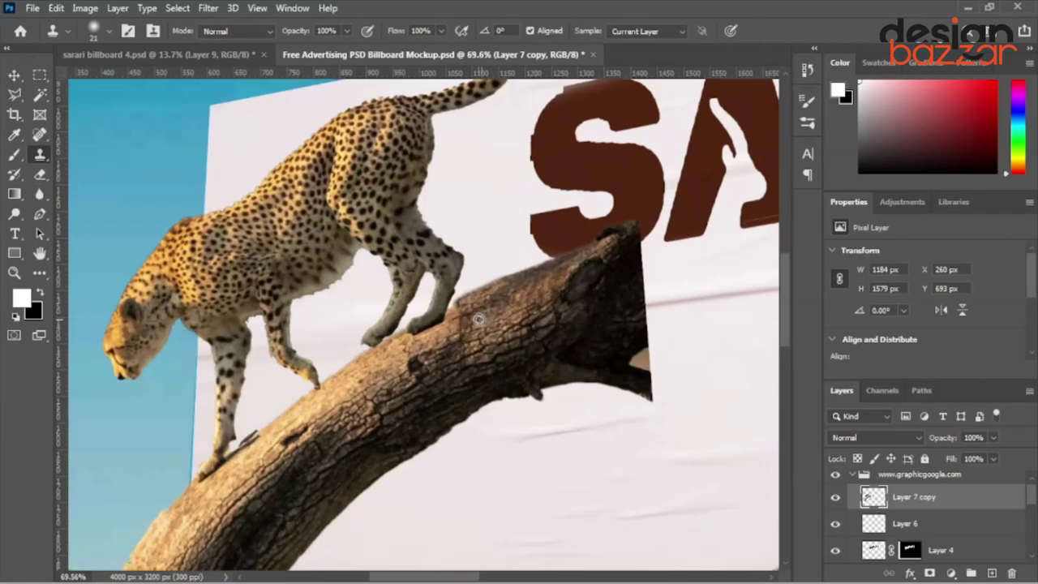
scroll(441, 294, "up", 6)
scroll(421, 302, "down", 2)
scroll(503, 325, "down", 2)
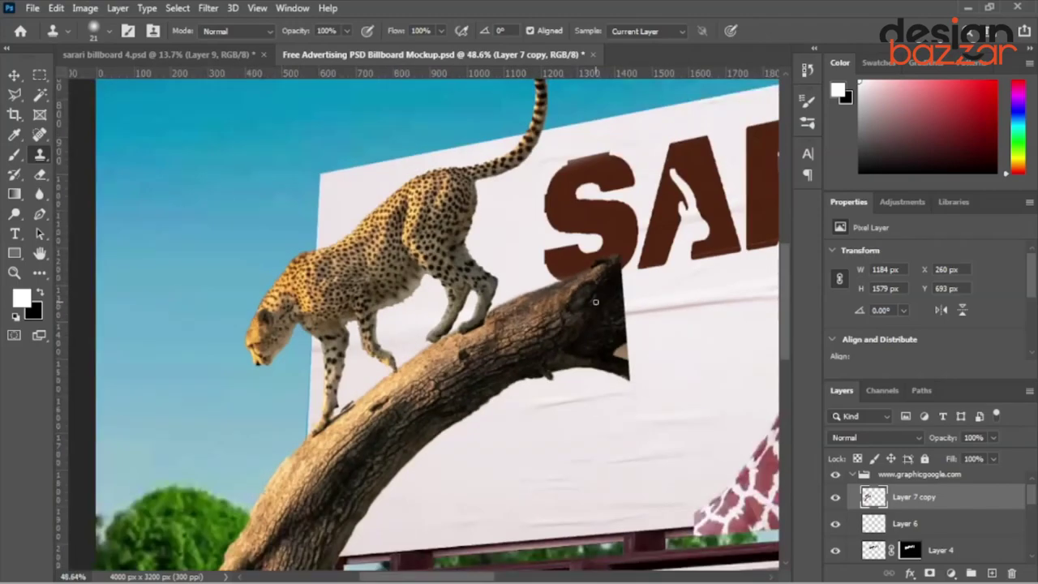
left_click(12, 76)
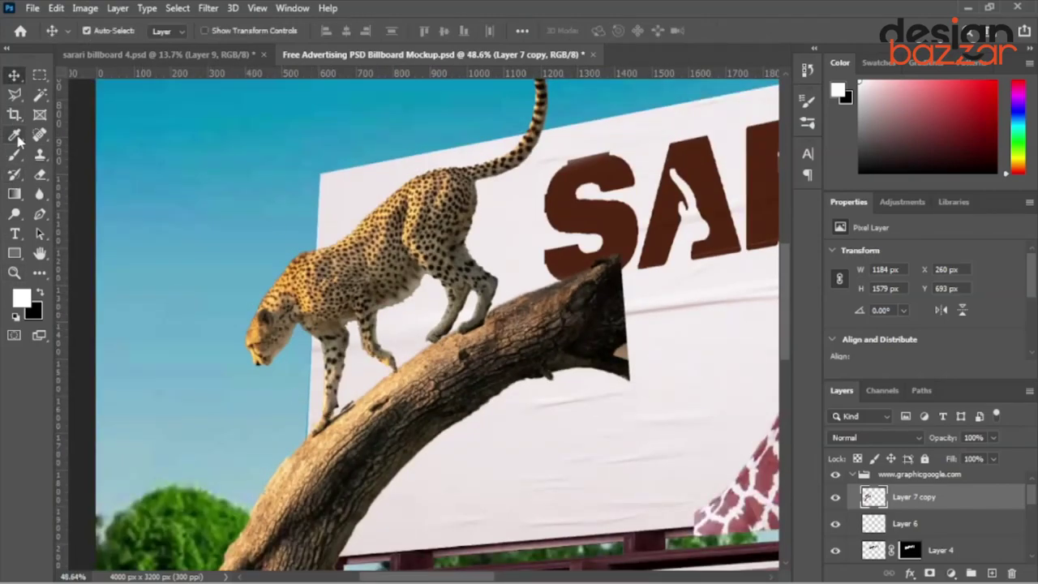
key("l")
left_click(40, 213)
scroll(377, 341, "down", 3)
left_click(362, 341)
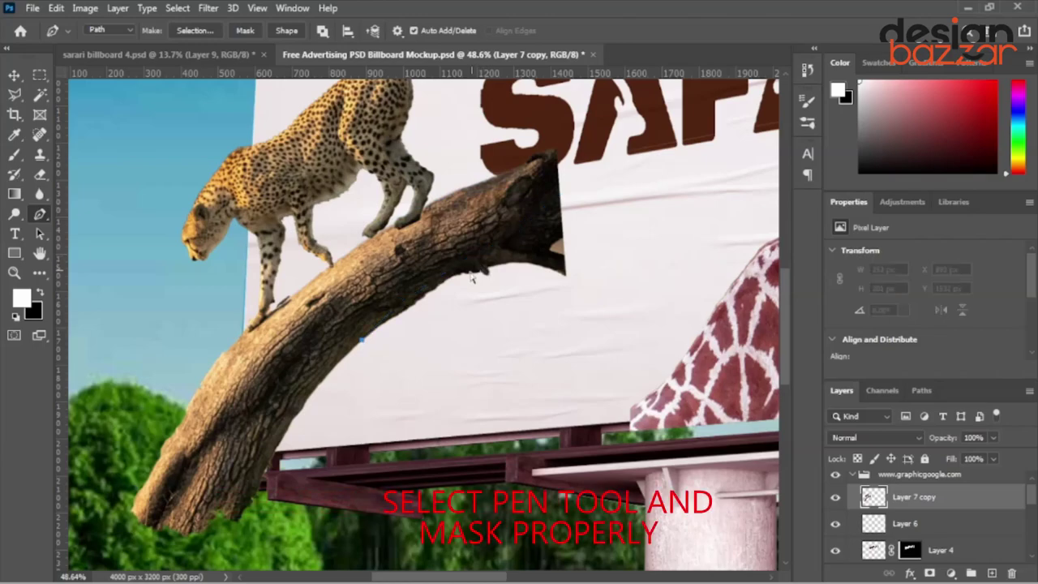
left_click_drag(564, 260, 655, 294)
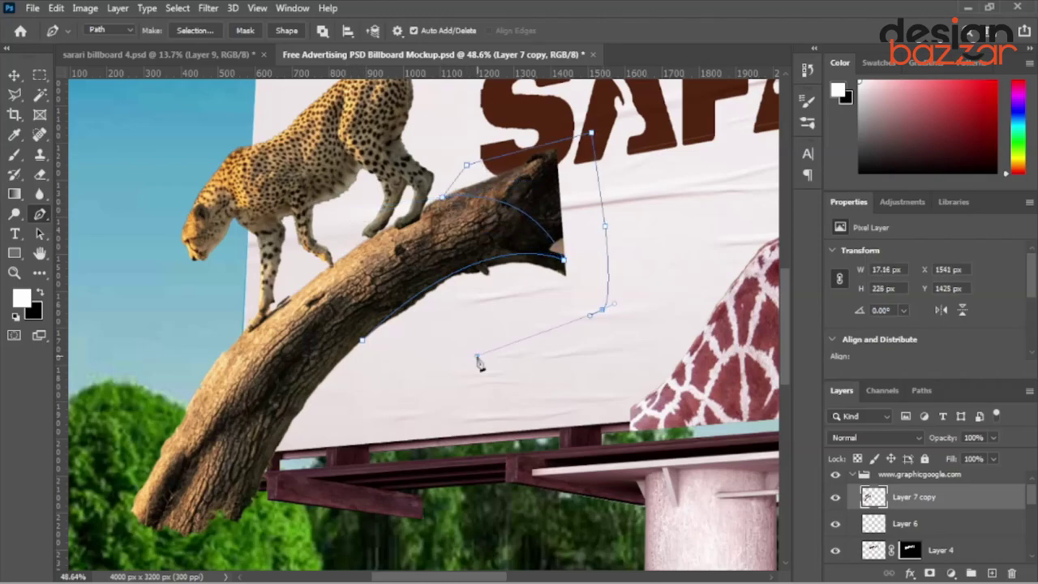
key("ctrl+Return")
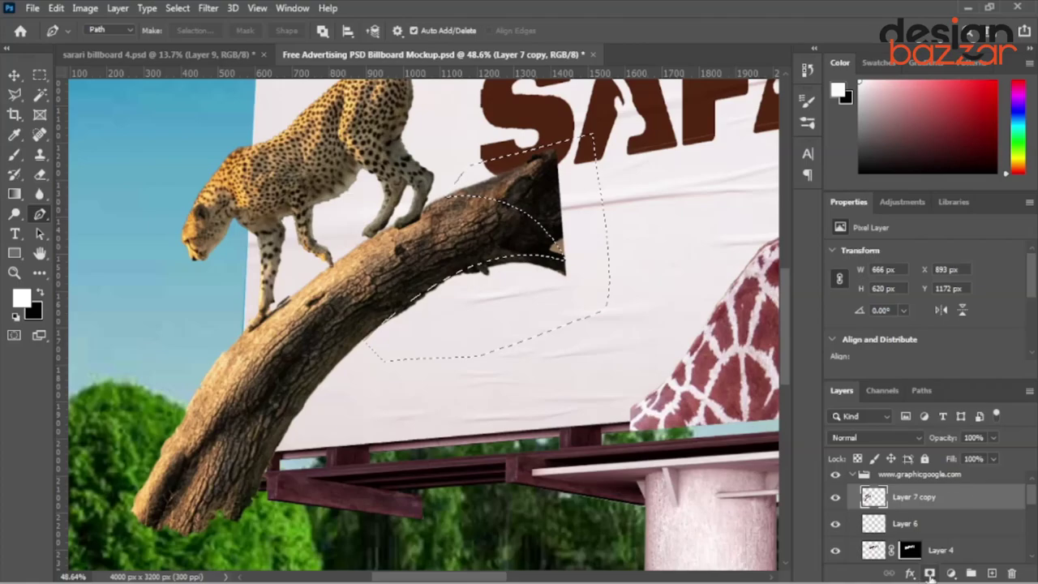
key("ctrl+alt+i")
key("Escape")
Mask off Layer 7 copy's branch end, then lasso along the giraffe neck's underside
left_click(930, 573)
scroll(592, 307, "down", 3)
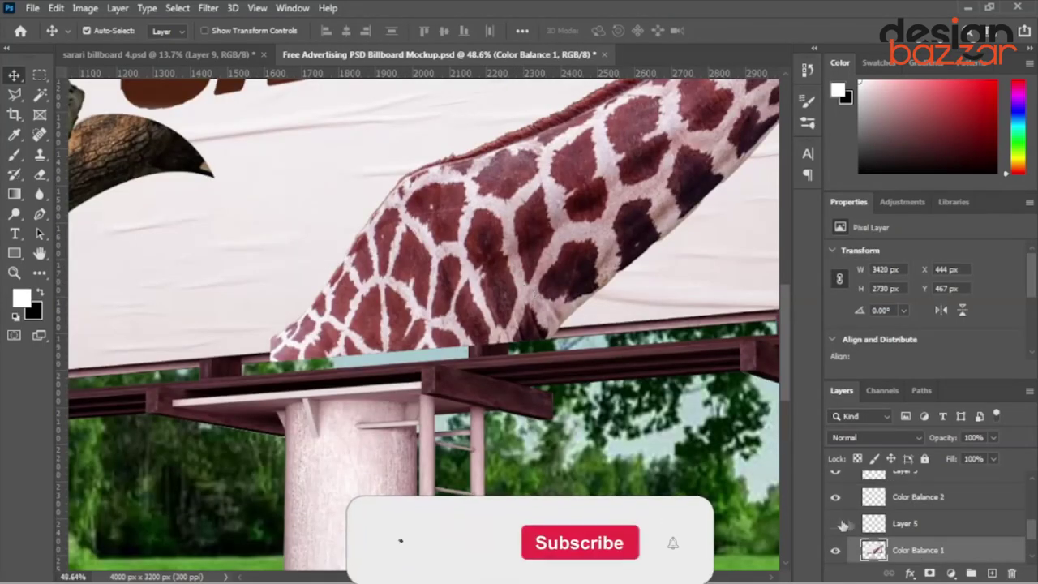
left_click(18, 96)
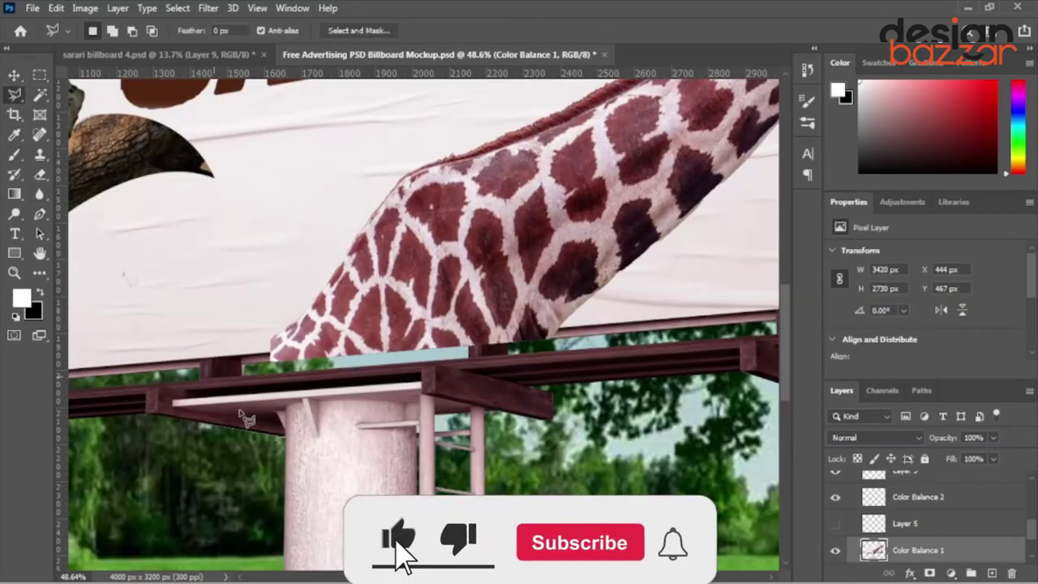
left_click(270, 354)
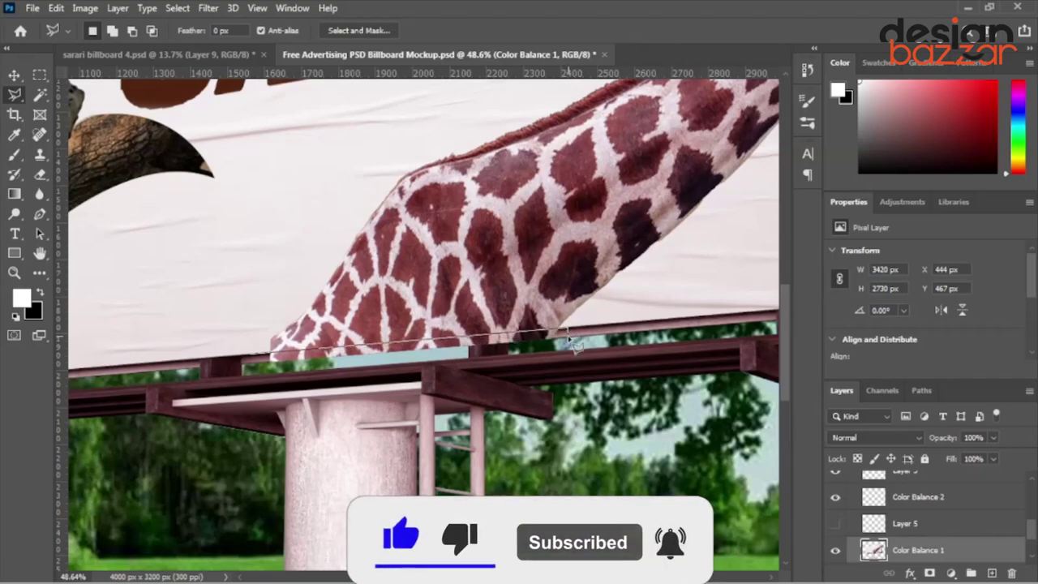
left_click(567, 334)
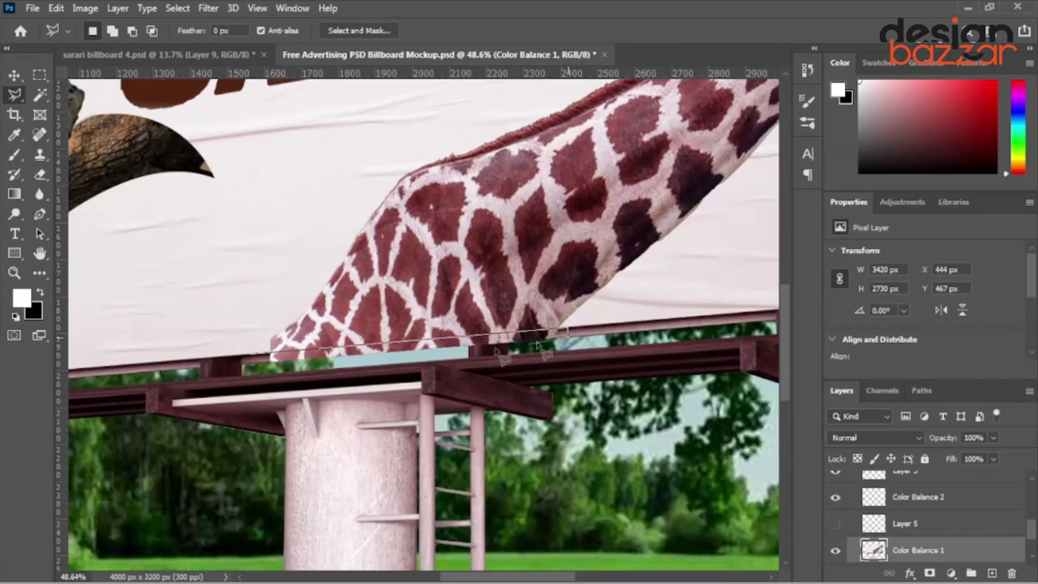
left_click(249, 355)
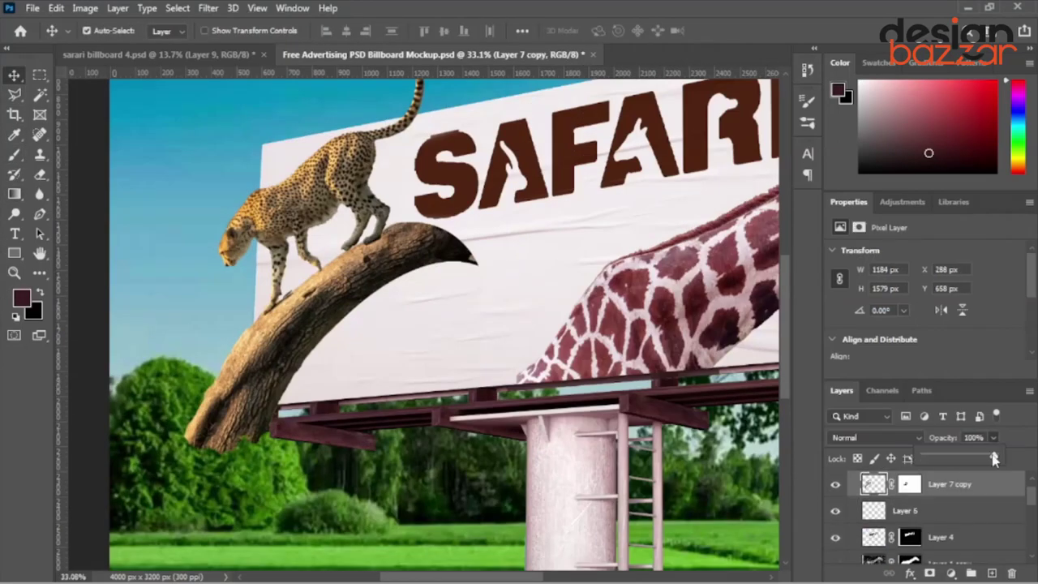
Fade the cheetah and branch layer to 43% opacity and lasso around the cheetah area
left_click_drag(994, 459, 955, 459)
key("l")
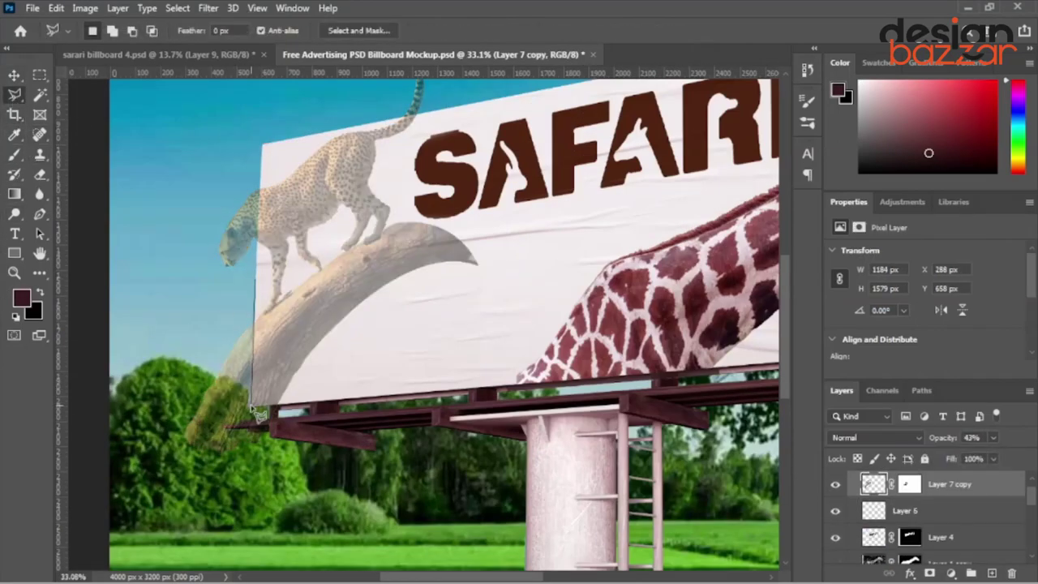
left_click(360, 321)
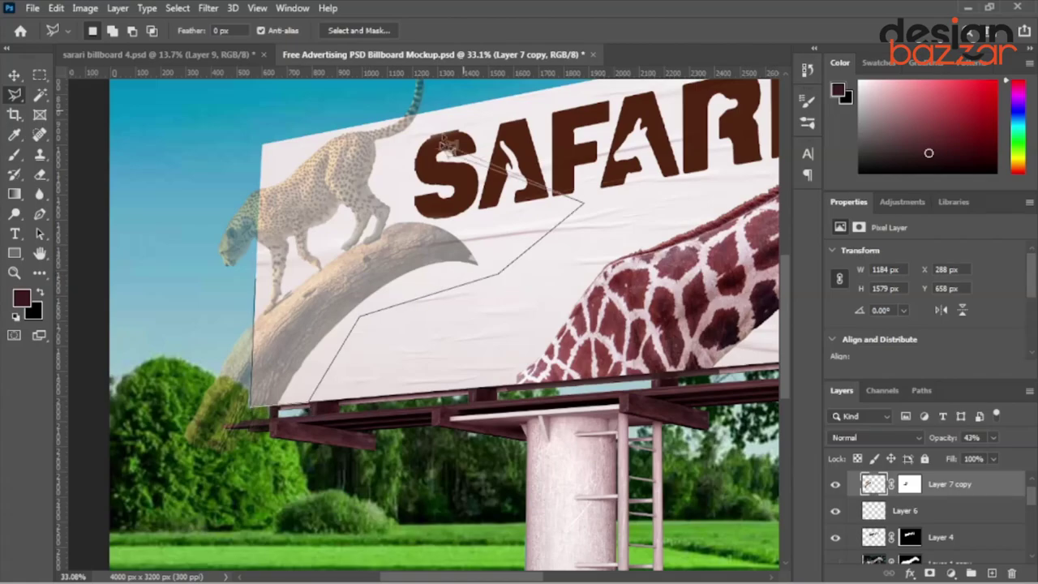
scroll(361, 321, "down", 3)
left_click(249, 383)
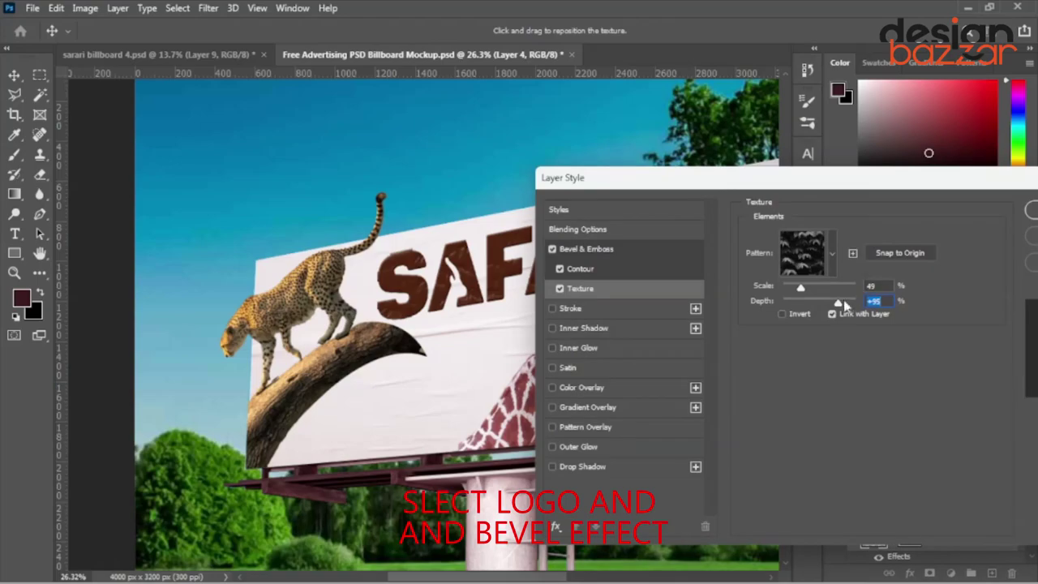
Raise the SAFARI logo's bevel texture depth to +215 and invert the texture
left_click_drag(839, 304, 839, 305)
left_click(783, 314)
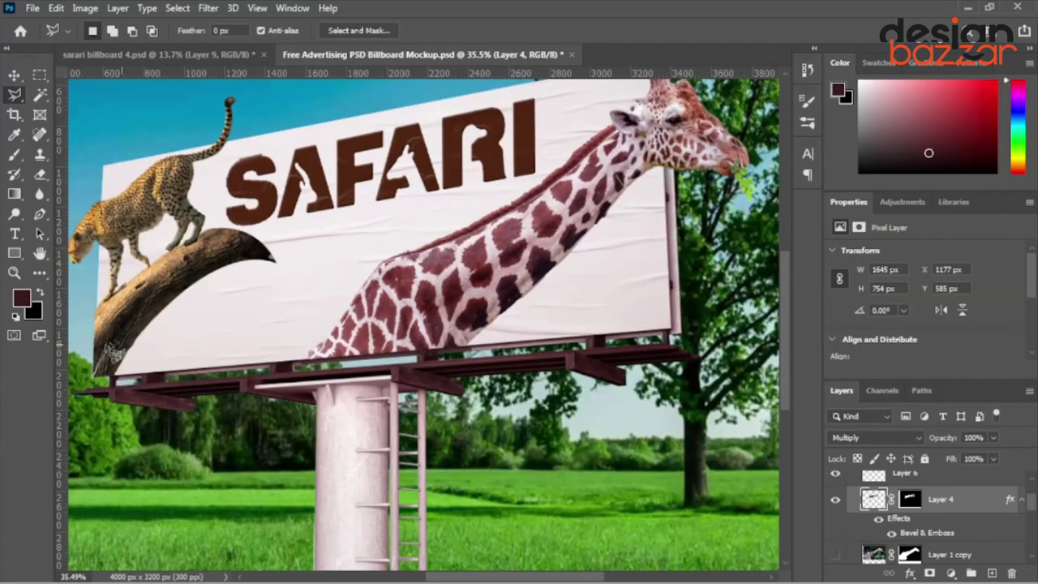
Fill a lower billboard strip with bright yellow on a new layer
double_click(675, 335)
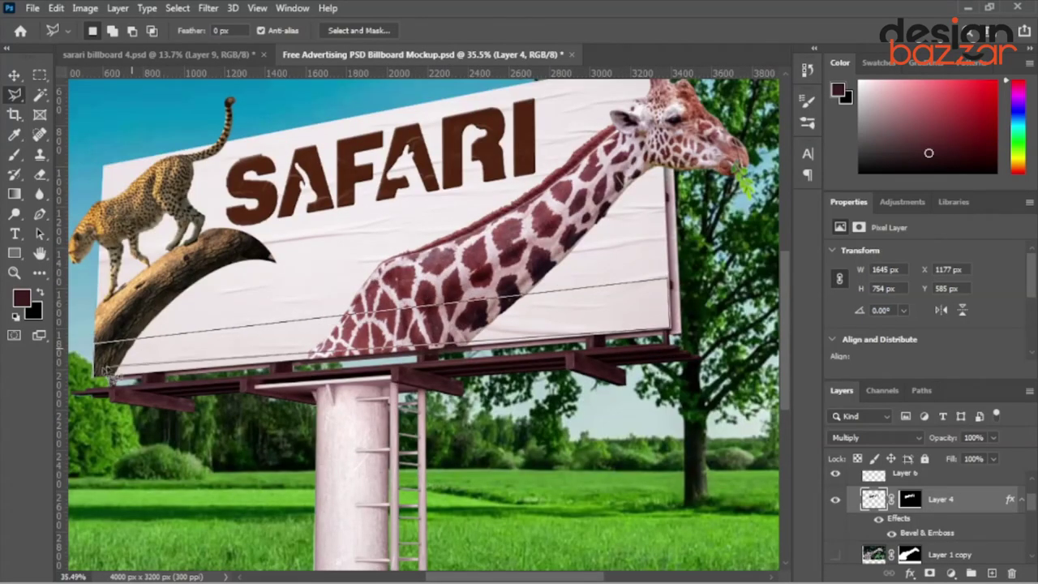
left_click(932, 533)
left_click(949, 502)
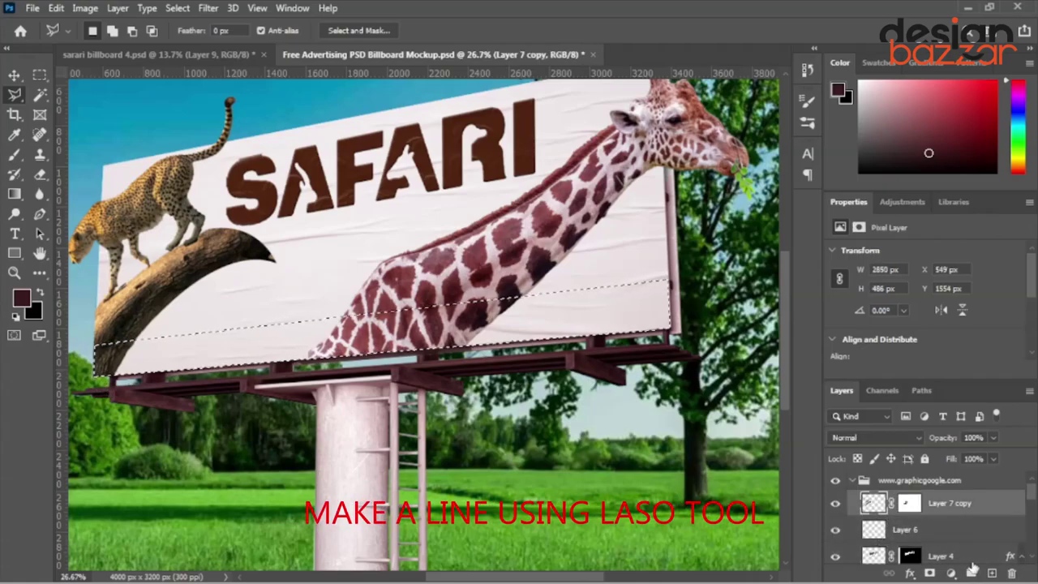
left_click(991, 573)
left_click(21, 297)
left_click_drag(744, 375, 748, 359)
left_click(717, 194)
left_click(880, 178)
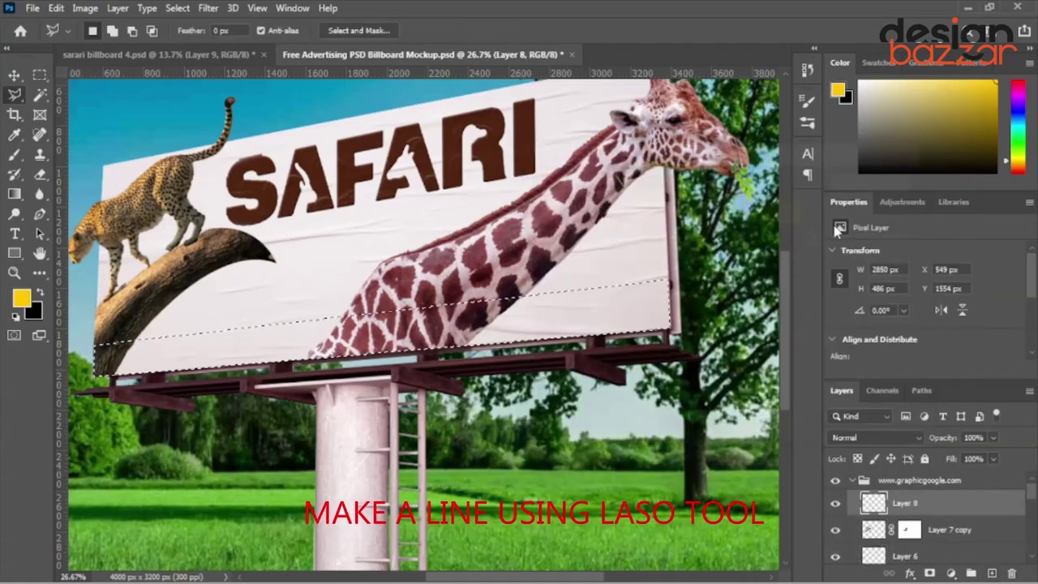
key("alt+BackSpace")
Duplicate the yellow band, move the copy up under the SAFARI logo, and tilt it
key("v")
key("ctrl+0")
scroll(325, 313, "up", 2)
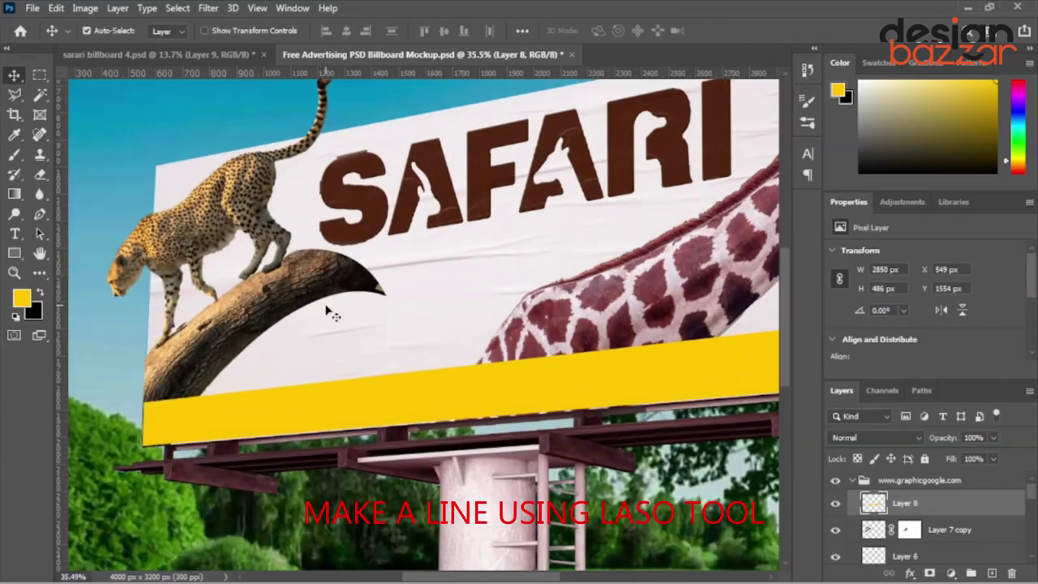
scroll(325, 313, "down", 1)
key("ctrl+j")
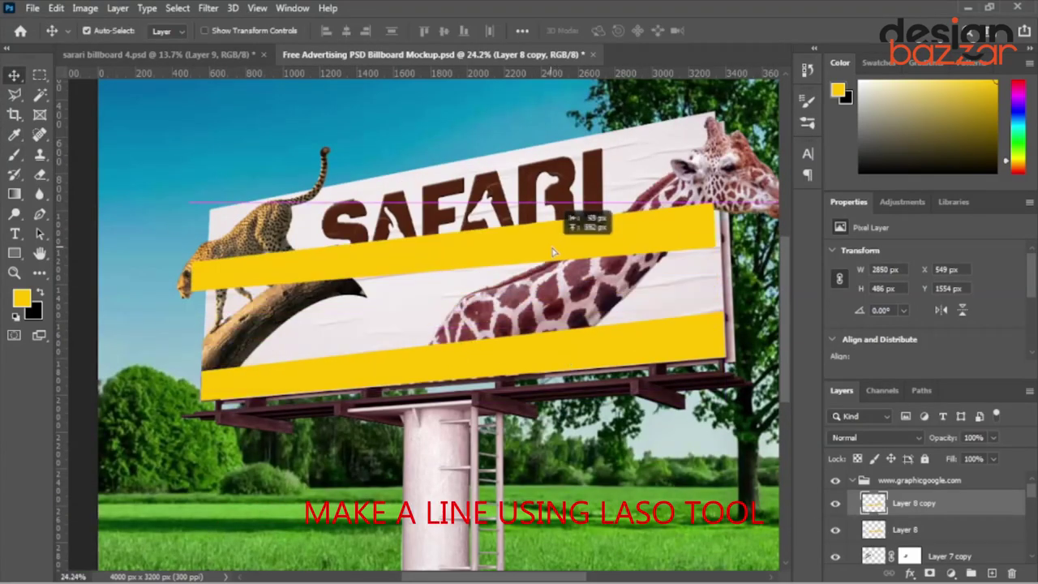
left_click_drag(493, 344, 492, 241)
key("ctrl+t")
left_click_drag(198, 299, 204, 268)
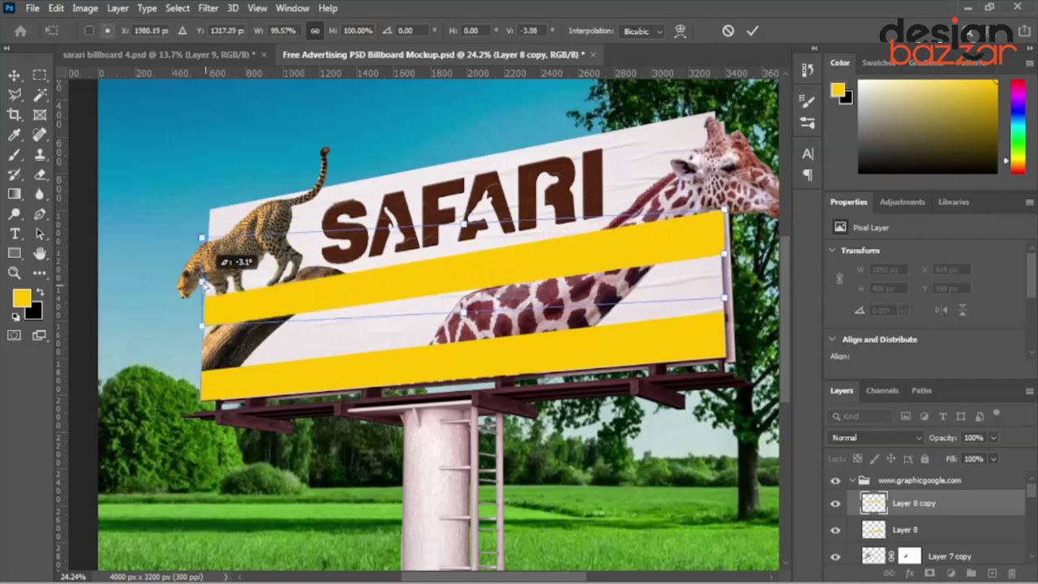
key("Return")
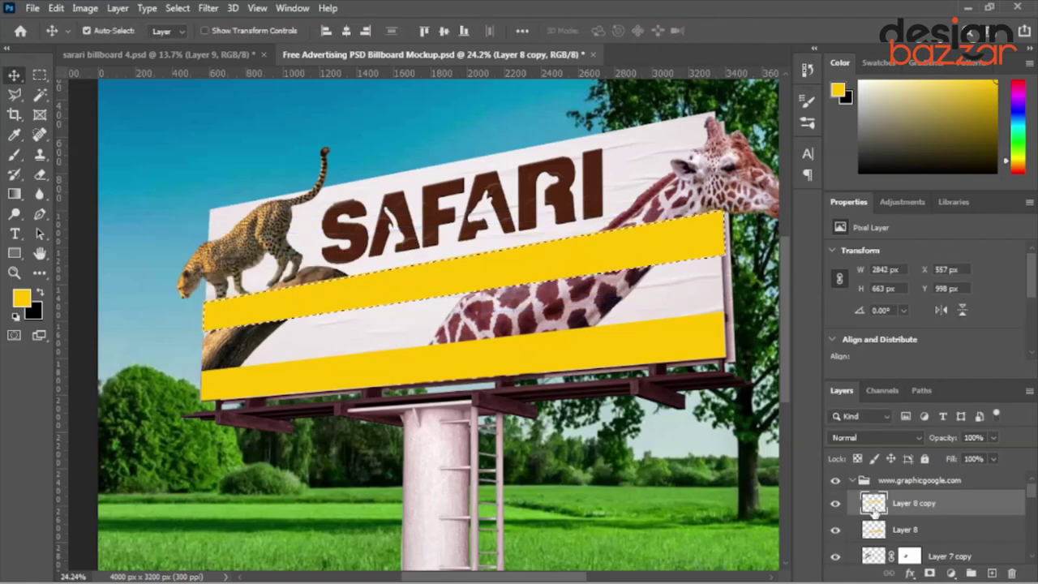
left_click(14, 134)
Recolour the upper band dark lime green and move its layer below the branch layer
left_click(688, 483)
left_click_drag(965, 101, 992, 87)
key("alt+BackSpace")
left_click(994, 101)
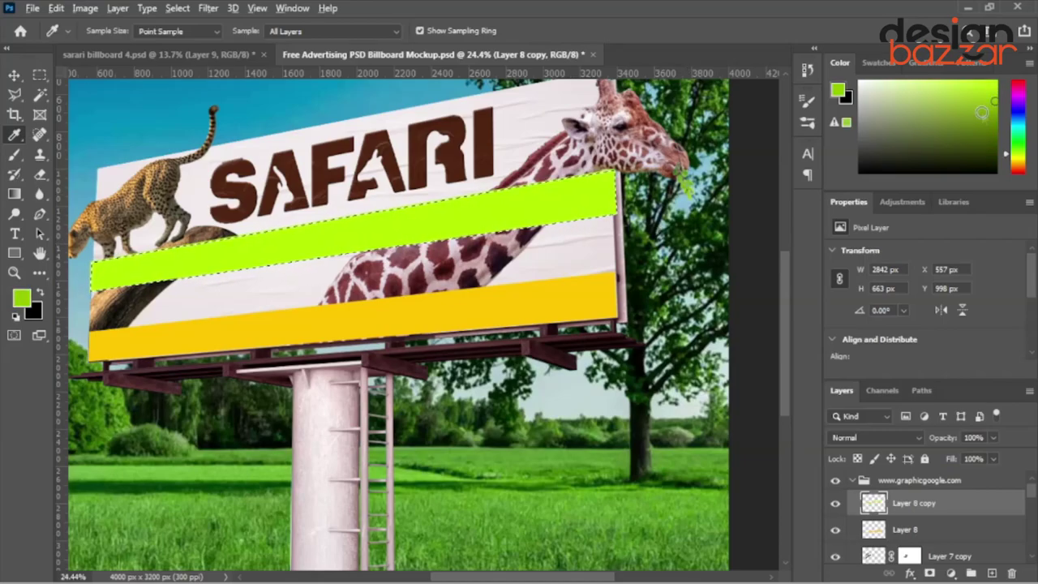
key("alt+BackSpace")
key("ctrl+d")
key("ctrl+bracketleft")
key("ctrl+bracketleft")
key("v")
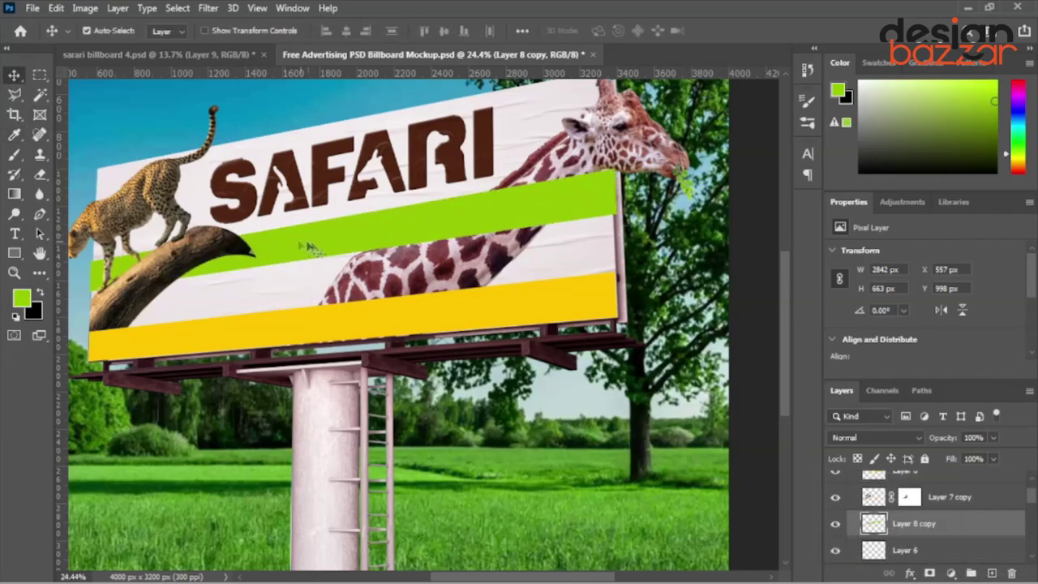
scroll(422, 418, "down", 3)
scroll(422, 418, "up", 3)
mouse_move(914, 523)
left_mouse_down()
mouse_move(945, 570)
mouse_move(936, 528)
left_mouse_up()
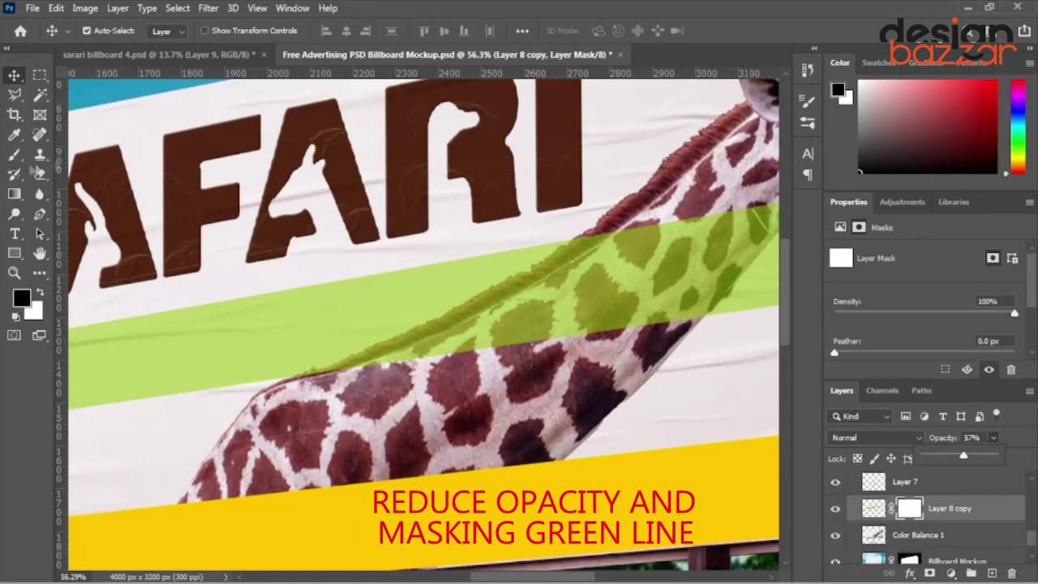
Brush black on the mask to hide the green band over the giraffe neck
key("b")
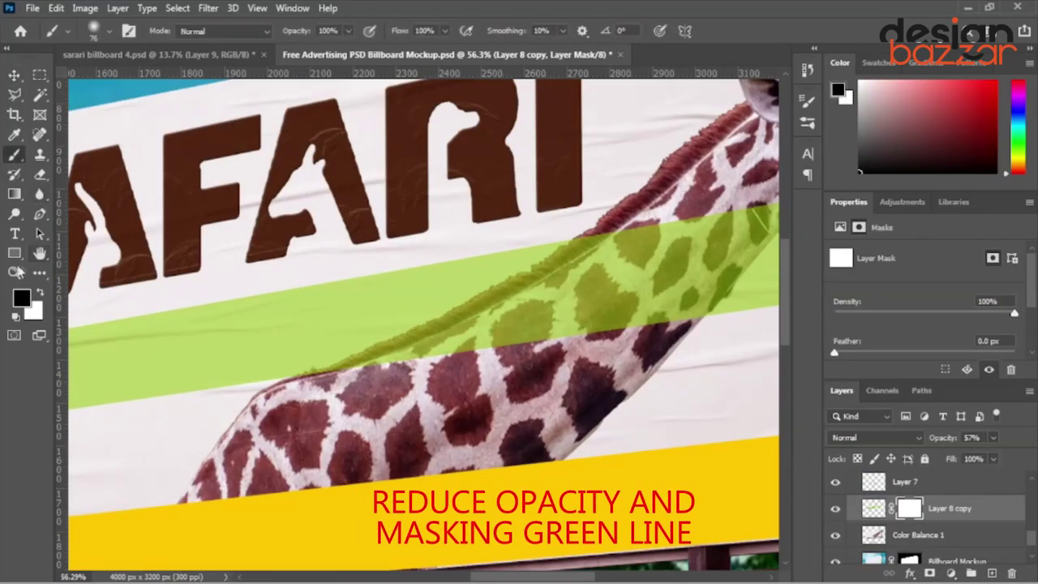
mouse_move(373, 373)
left_mouse_down()
mouse_move(576, 244)
mouse_move(584, 317)
mouse_move(649, 235)
mouse_move(714, 213)
mouse_move(609, 243)
mouse_move(617, 320)
mouse_move(559, 344)
left_mouse_up()
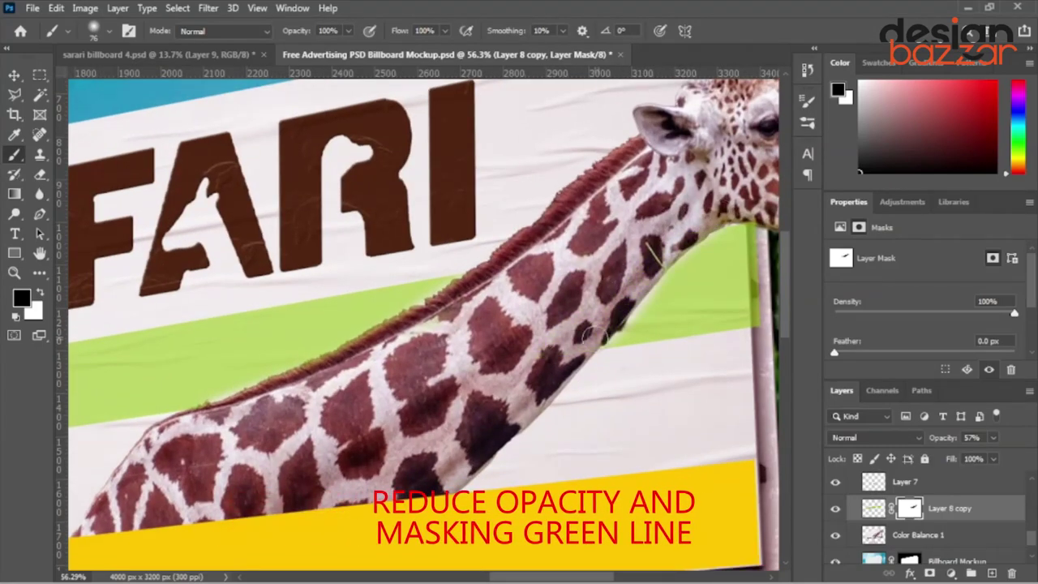
scroll(593, 335, "up", 3)
left_click_drag(665, 187, 551, 345)
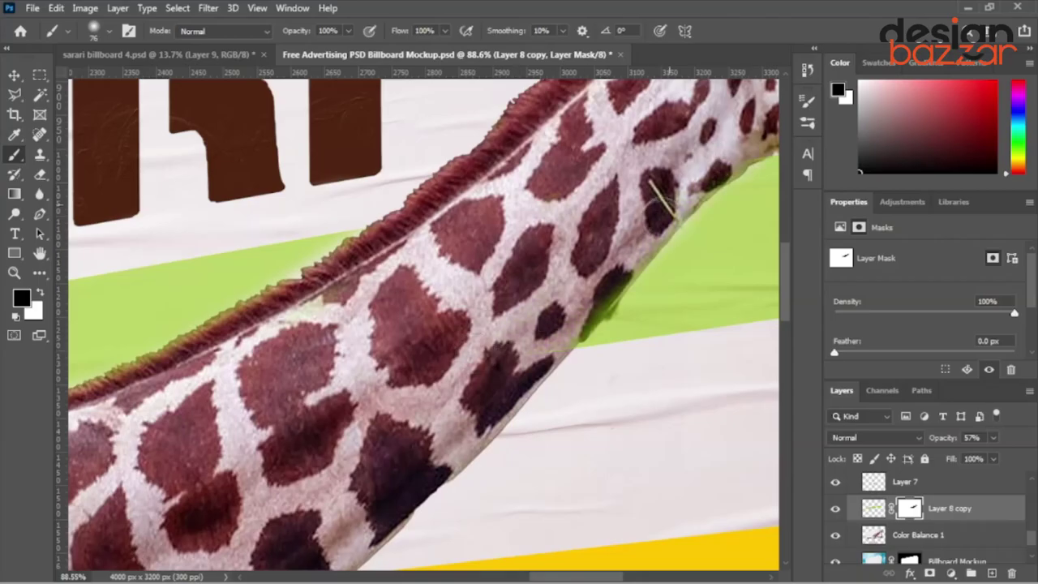
Zoom in to inspect the masked branch edge and nudge the layer a few pixels
scroll(608, 285, "down", 5)
scroll(292, 296, "up", 3)
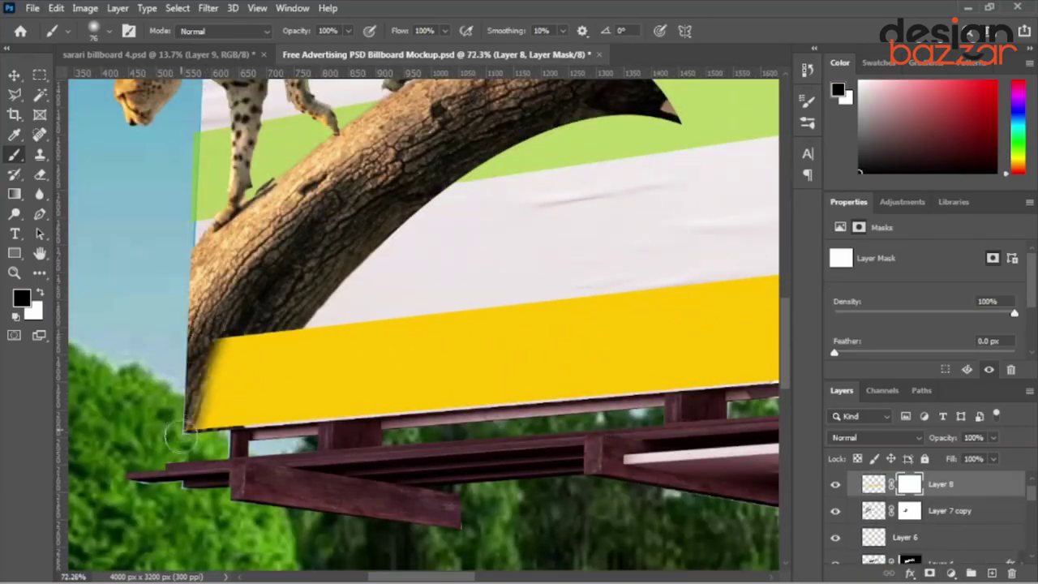
scroll(292, 304, "up", 2)
scroll(341, 296, "up", 2)
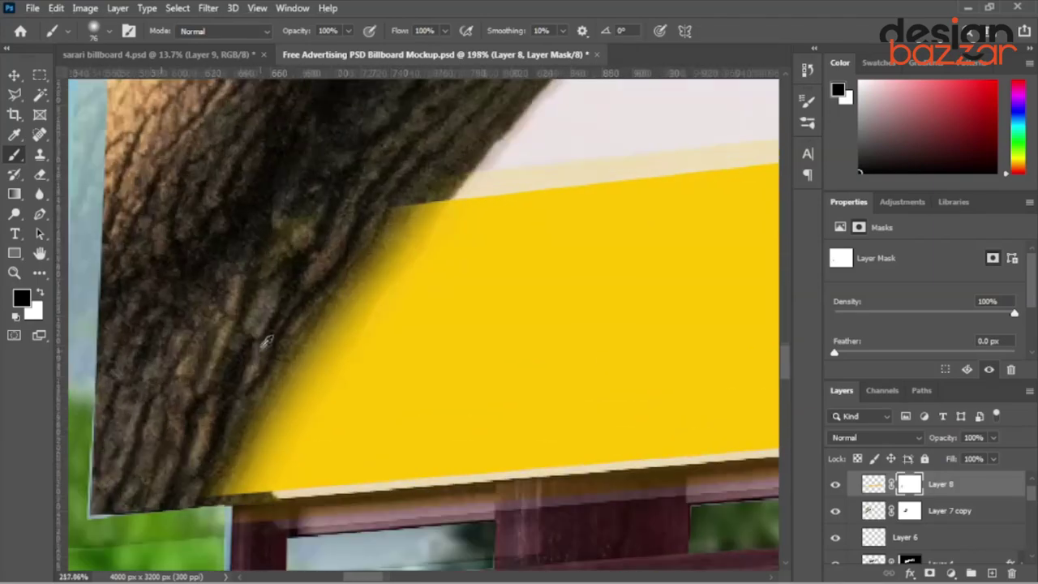
scroll(379, 288, "up", 2)
scroll(348, 308, "down", 3)
scroll(308, 324, "up", 1)
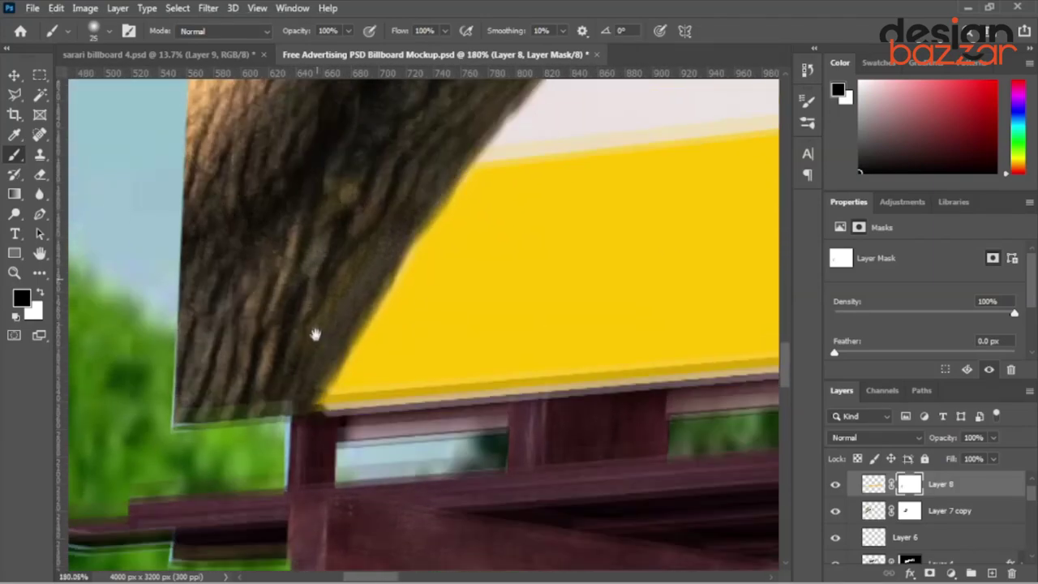
scroll(406, 227, "up", 1)
scroll(250, 436, "down", 3)
key("v")
scroll(331, 343, "up", 1)
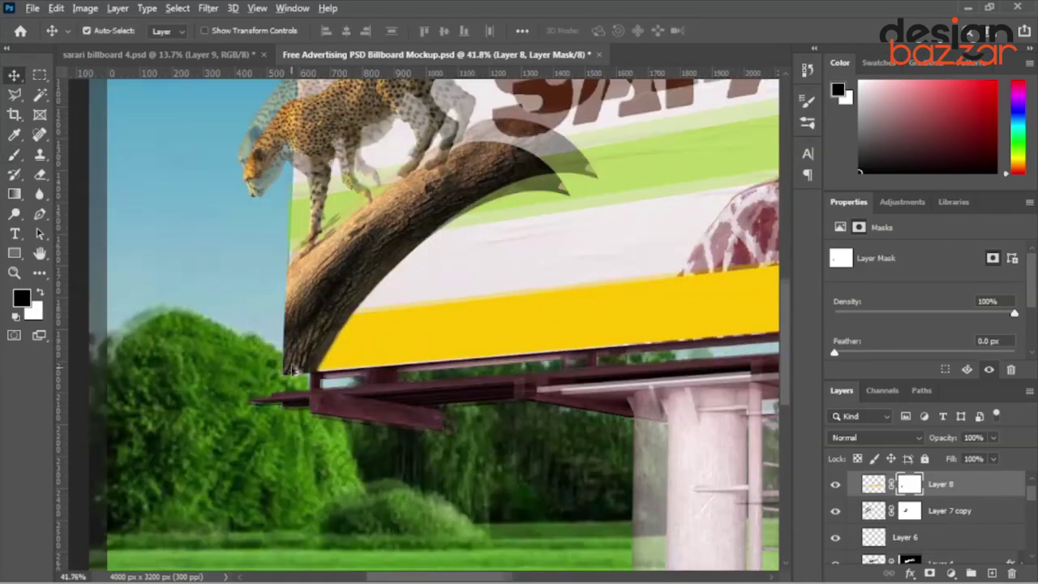
scroll(370, 344, "up", 2)
left_click_drag(369, 344, 369, 348)
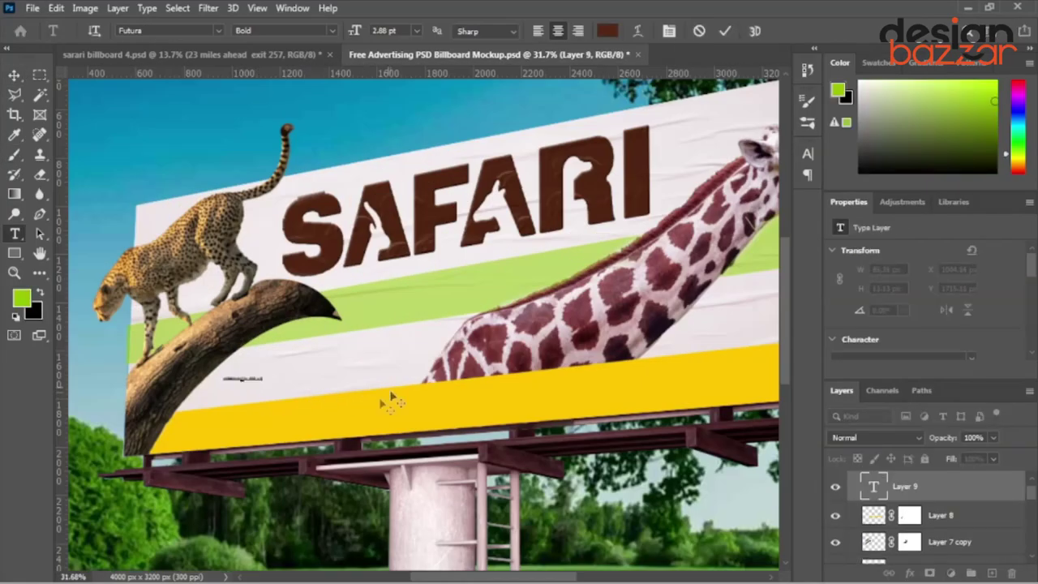
Commit the 23 MILES AHEAD EXIT 257 text, enlarge it, and shift it left and up
key("ctrl+Return")
key("v")
key("ctrl+t")
left_click_drag(578, 504, 501, 378)
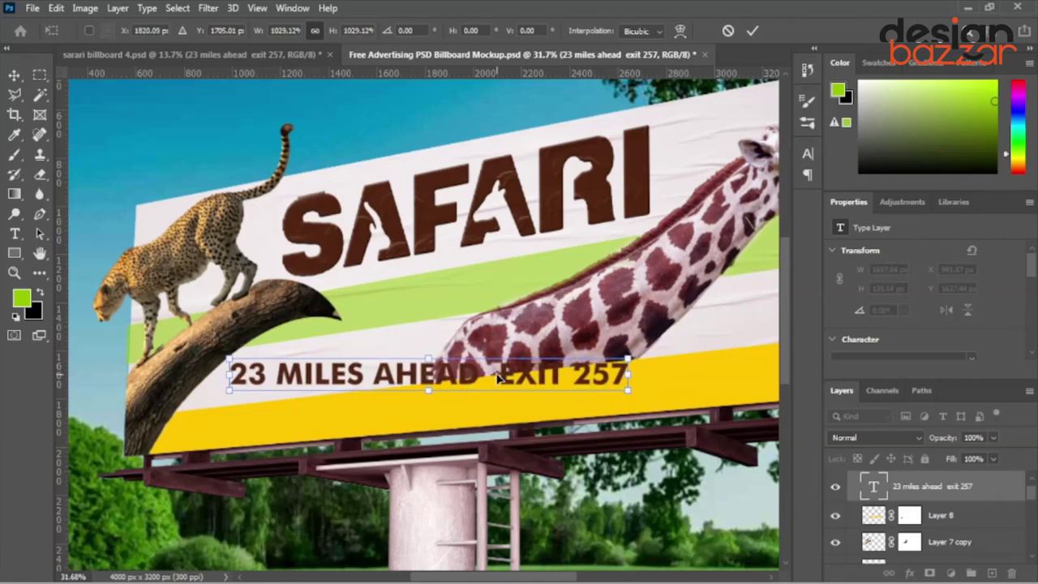
key("Return")
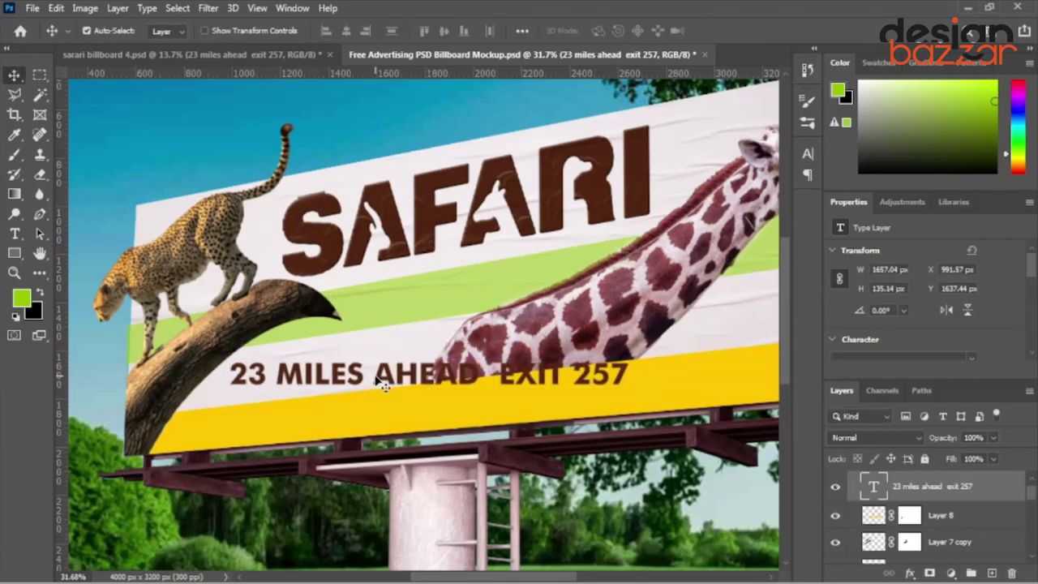
left_click_drag(397, 380, 309, 367)
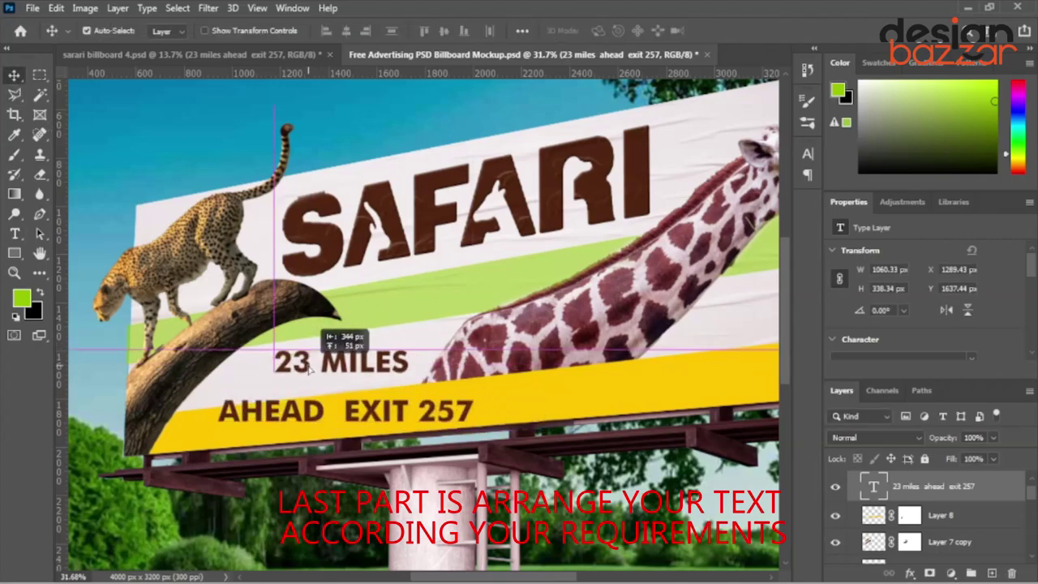
Rotate the mileage text about -5° to match the billboard's tilt
key("ctrl+t")
mouse_move(482, 341)
left_mouse_down()
mouse_move(470, 323)
mouse_move(480, 331)
mouse_move(485, 321)
left_mouse_up()
key("Return")
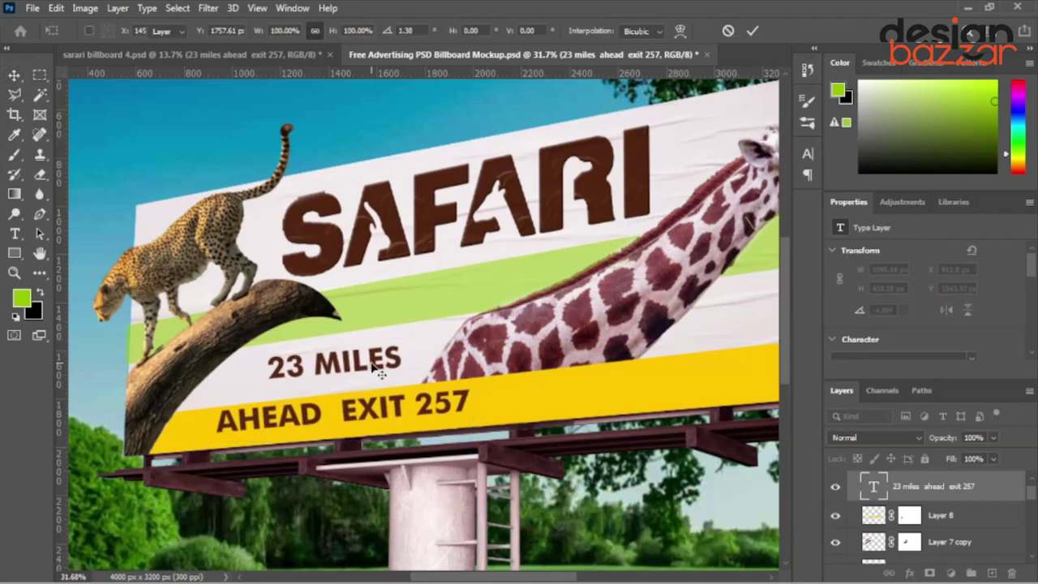
left_click_drag(381, 365, 398, 345)
scroll(199, 448, "up", 5)
scroll(211, 283, "down", 3)
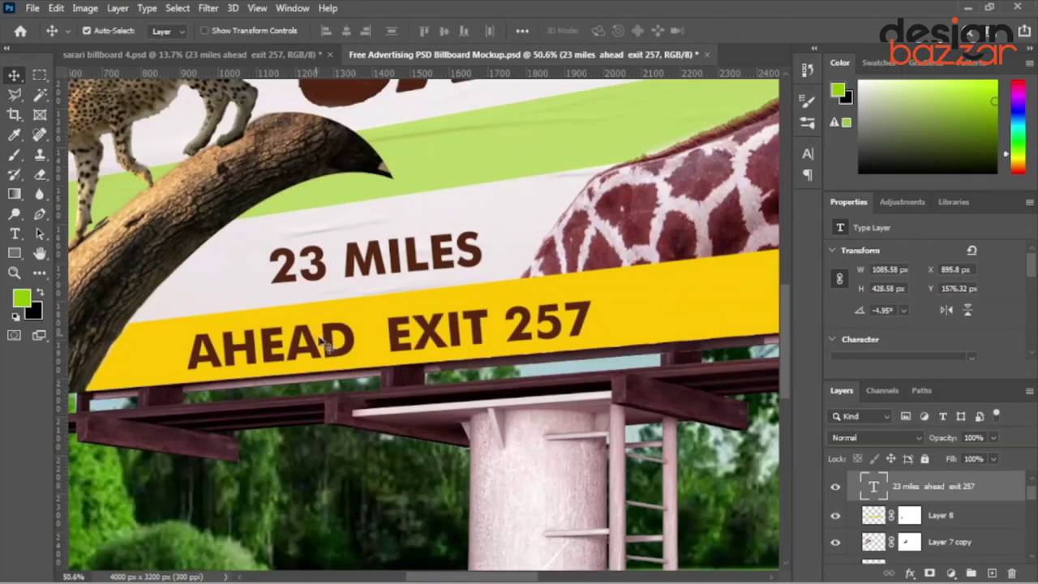
Fine-tune the tilted mileage text's position slightly up and left on the billboard
key("ctrl+t")
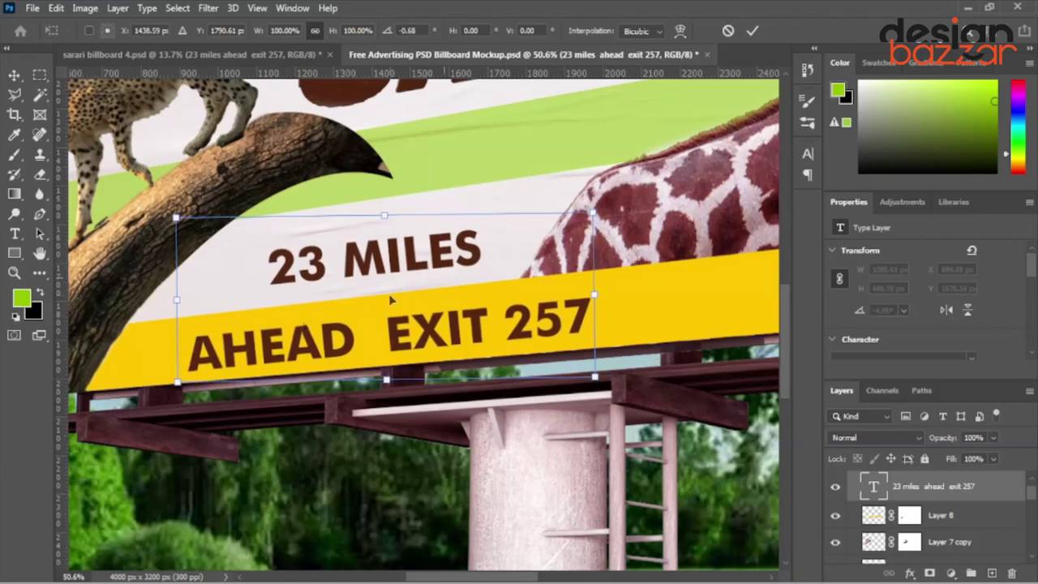
left_click_drag(390, 297, 349, 318)
key("Return")
key("ctrl+0")
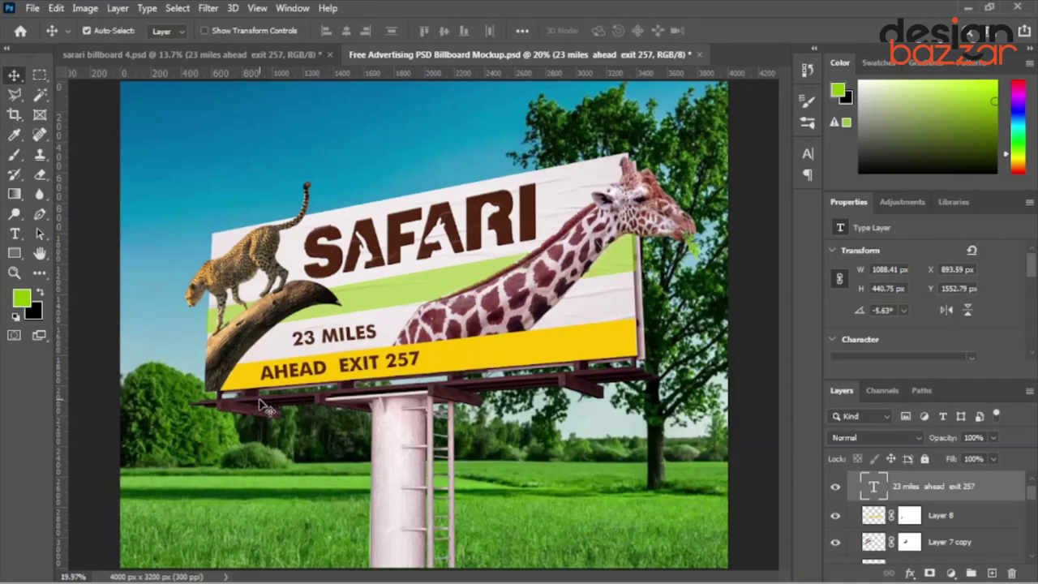
scroll(268, 410, "up", 3)
left_click_drag(290, 370, 270, 375)
double_click(1018, 493)
Give the mileage text a Bevel & Emboss style with Contour and Texture
left_click(487, 260)
left_click(481, 279)
left_click(478, 299)
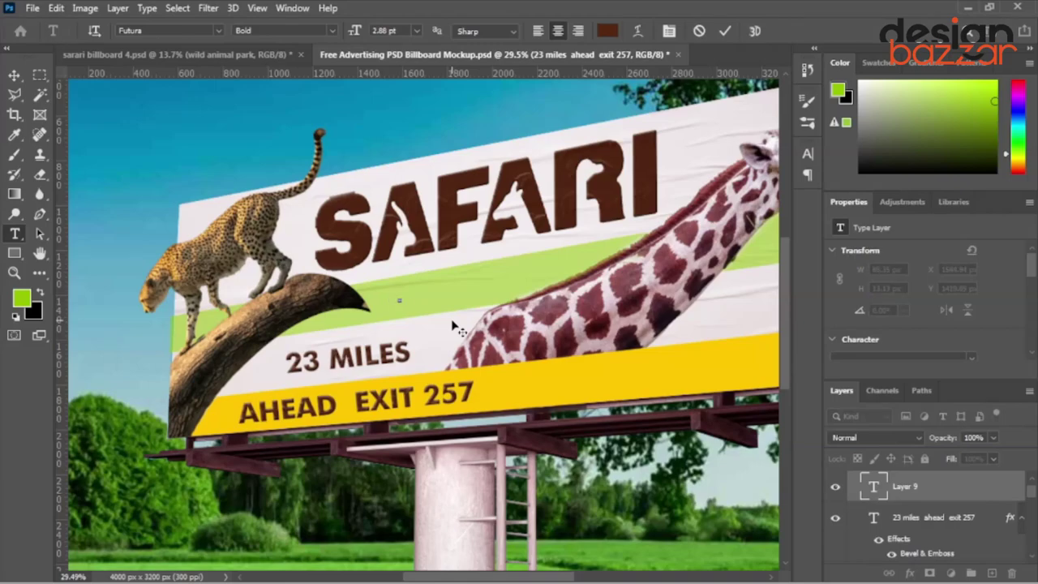
Scale the WILD ANIMAL PARK text to 821%, rotate it -8.79°, and place it on the green band
key("ctrl+Return")
key("v")
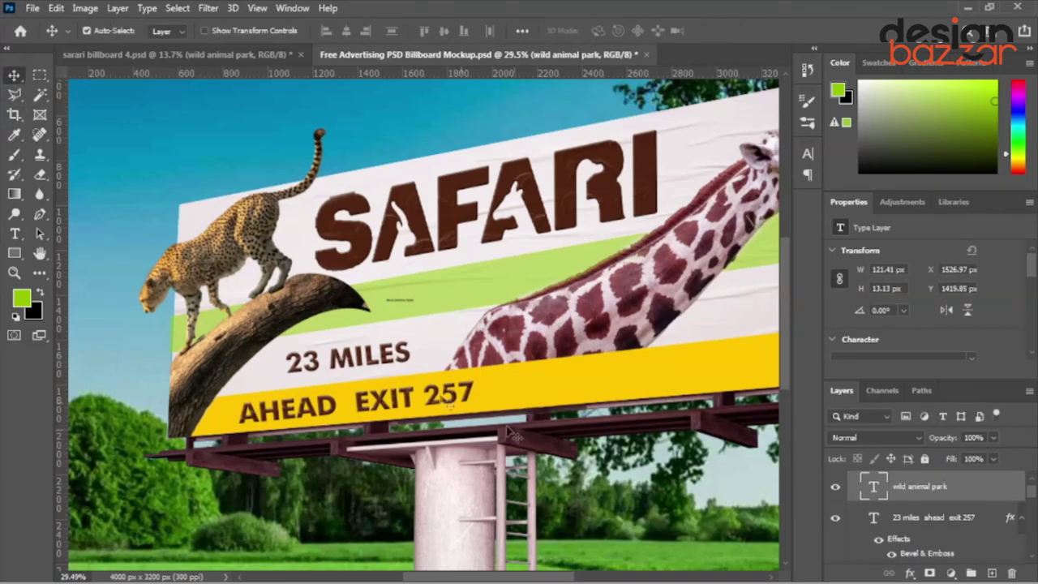
key("ctrl+t")
mouse_move(398, 297)
left_mouse_down()
mouse_move(590, 277)
mouse_move(571, 307)
mouse_move(590, 278)
left_mouse_up()
scroll(589, 278, "down", 2)
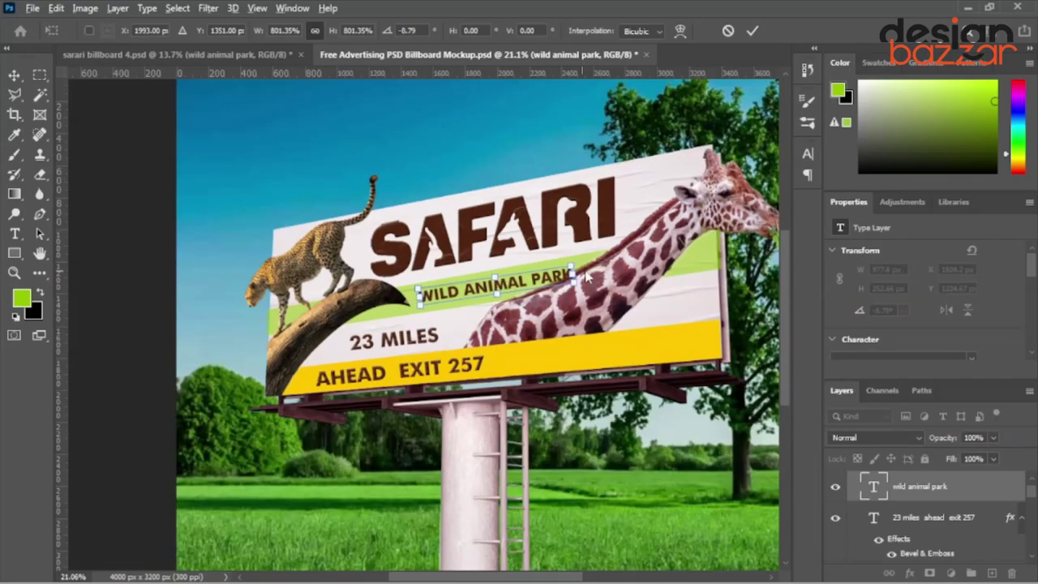
left_click_drag(572, 266, 577, 265)
scroll(450, 284, "up", 2)
left_click_drag(447, 291, 428, 329)
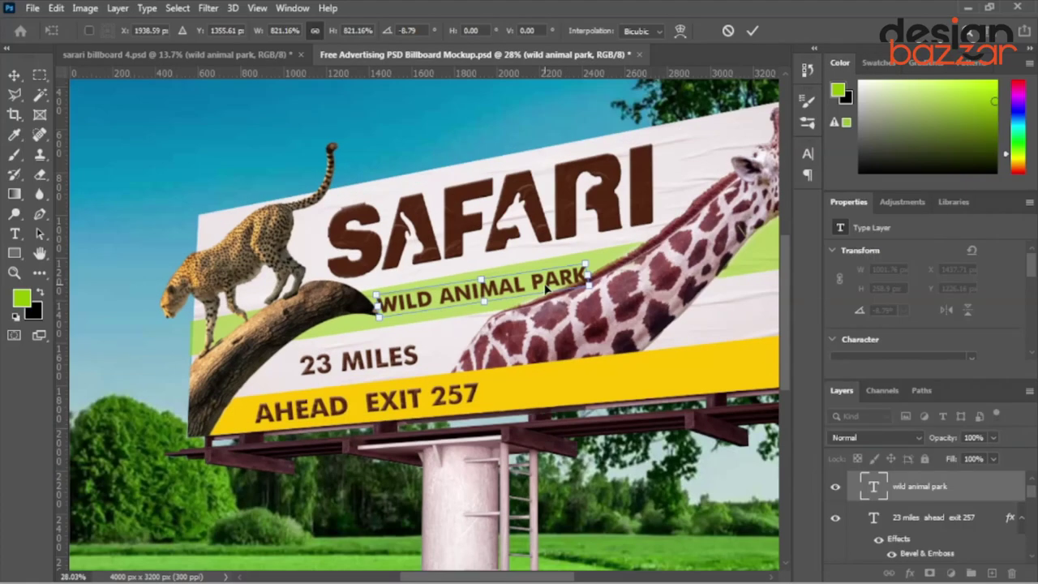
scroll(503, 304, "up", 1)
left_click_drag(435, 308, 437, 303)
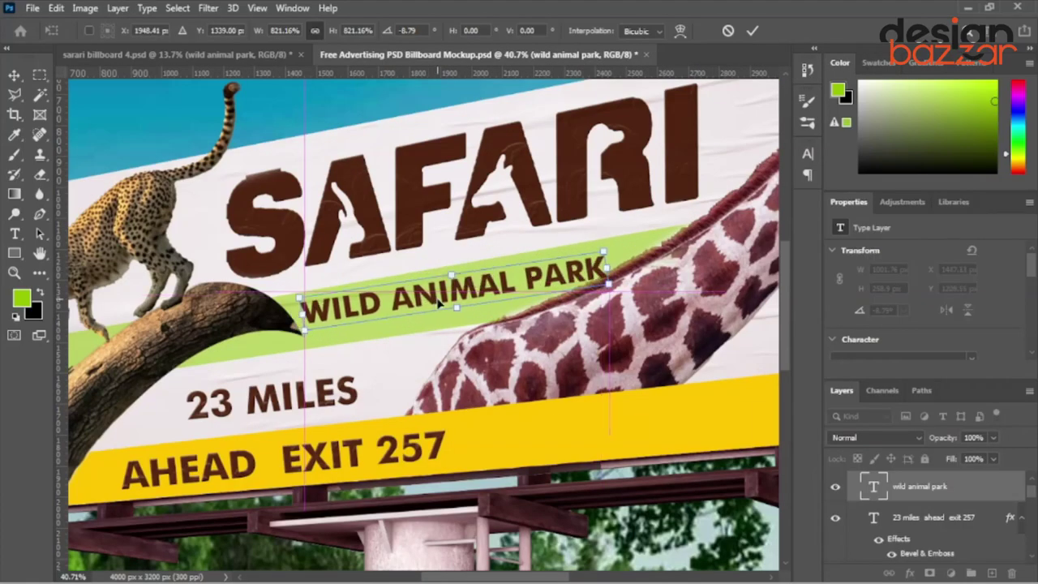
key("Return")
Switch to the sarari billboard 4 document
scroll(273, 301, "down", 3)
scroll(325, 294, "up", 3)
scroll(404, 135, "down", 3)
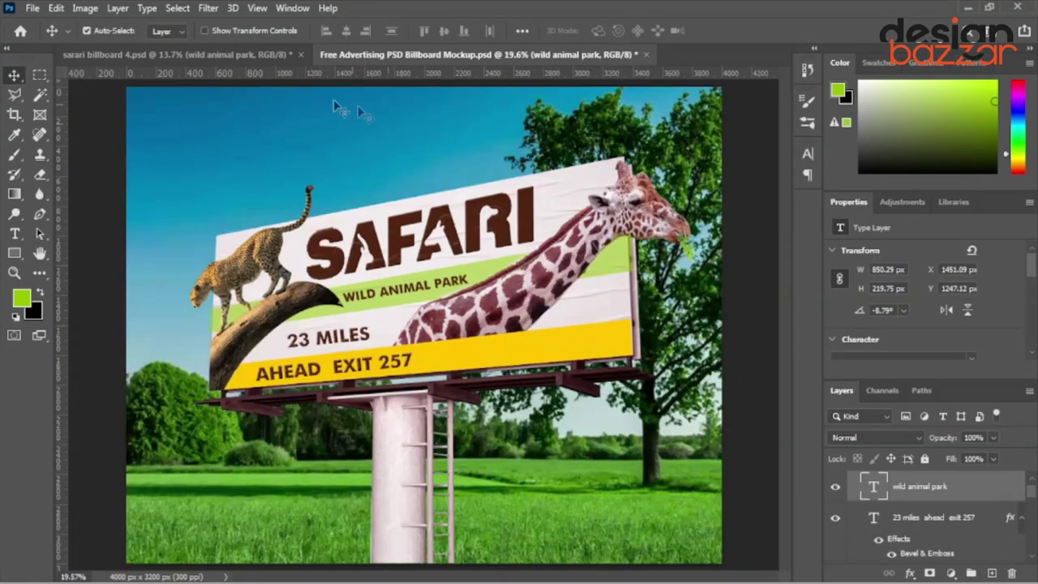
left_click(231, 54)
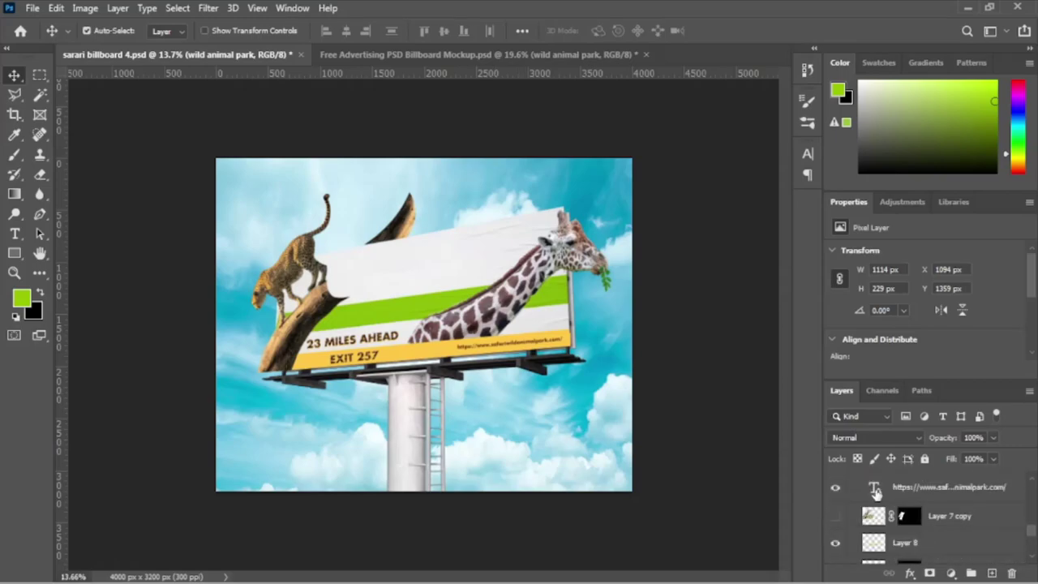
Copy the URL text from sarari billboard 4 and paste it into the mockup
double_click(874, 489)
key("Escape")
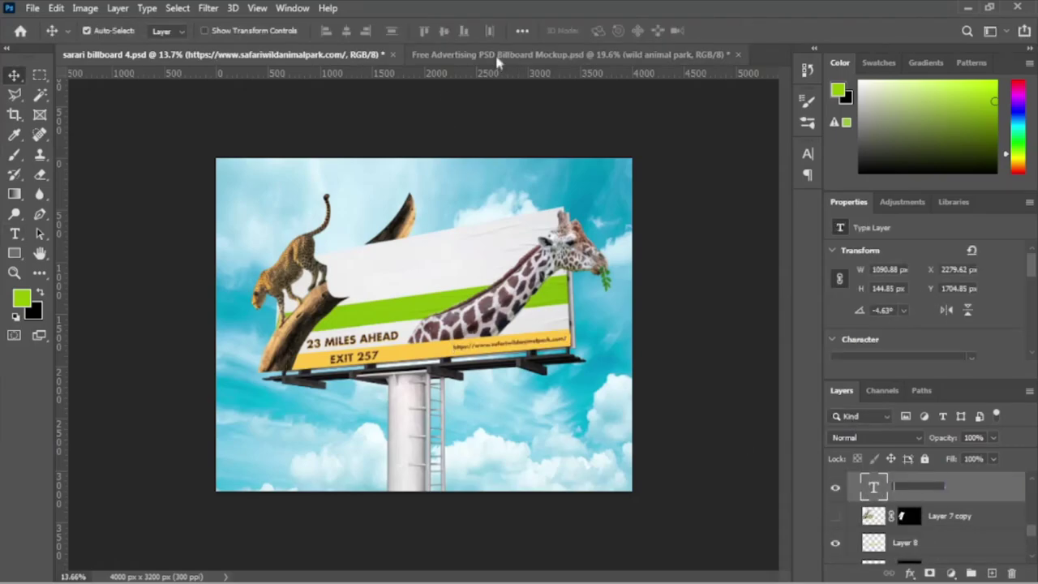
left_click(535, 55)
scroll(527, 388, "up", 2)
key("ctrl+v")
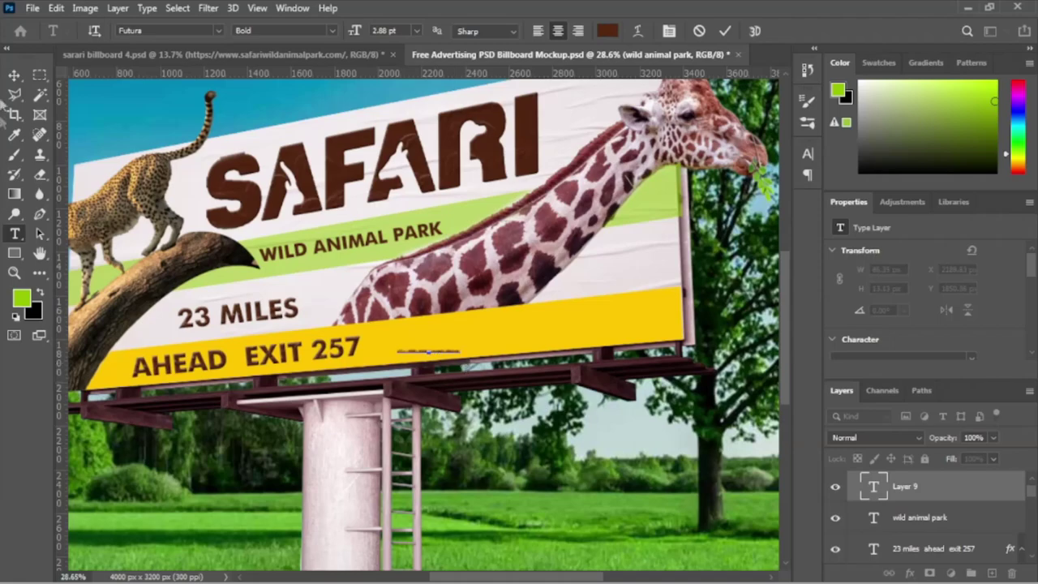
Enlarge the pasted URL text and move it up onto the yellow band
key("ctrl+t")
left_click_drag(529, 353, 599, 362)
key("Return")
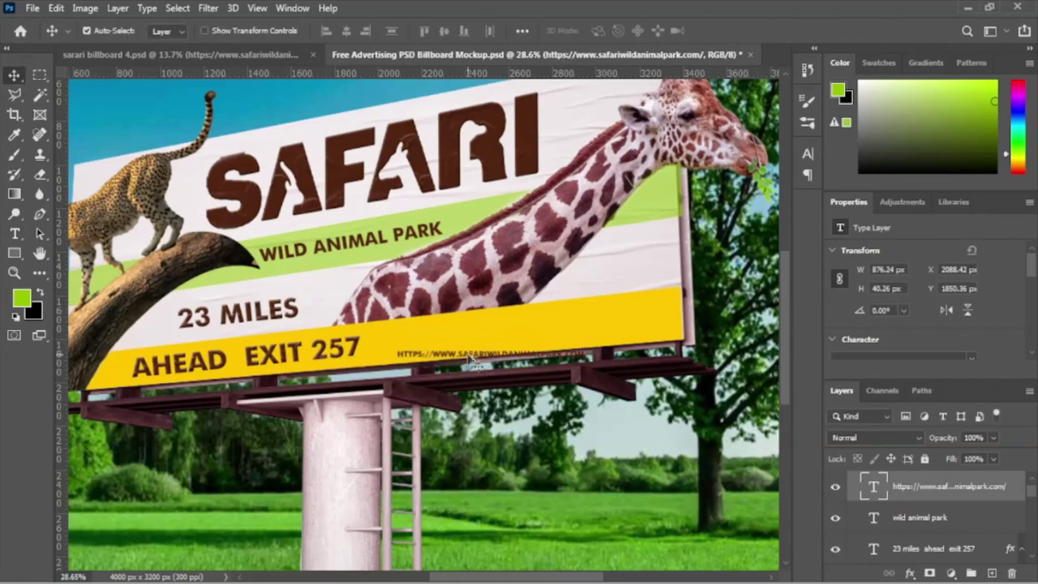
left_click_drag(503, 357, 515, 336)
Scale and tilt the URL further, placing it at the yellow band's right end
left_click(808, 153)
key("ctrl+t")
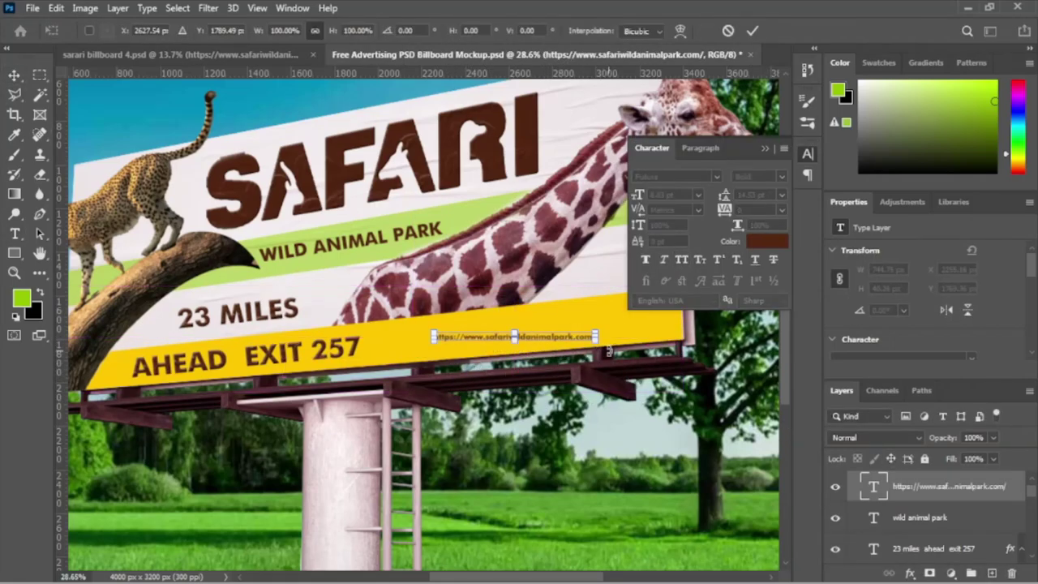
left_click_drag(598, 330, 670, 321)
key("Return")
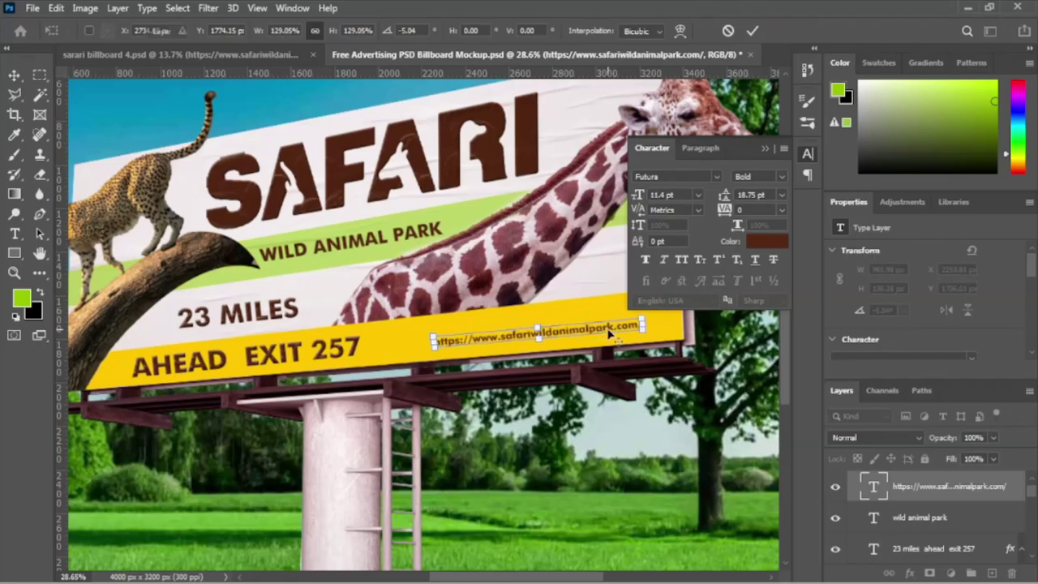
scroll(568, 340, "up", 3)
scroll(568, 341, "up", 2)
scroll(491, 367, "down", 5)
left_click_drag(486, 357, 490, 367)
scroll(339, 369, "down", 2)
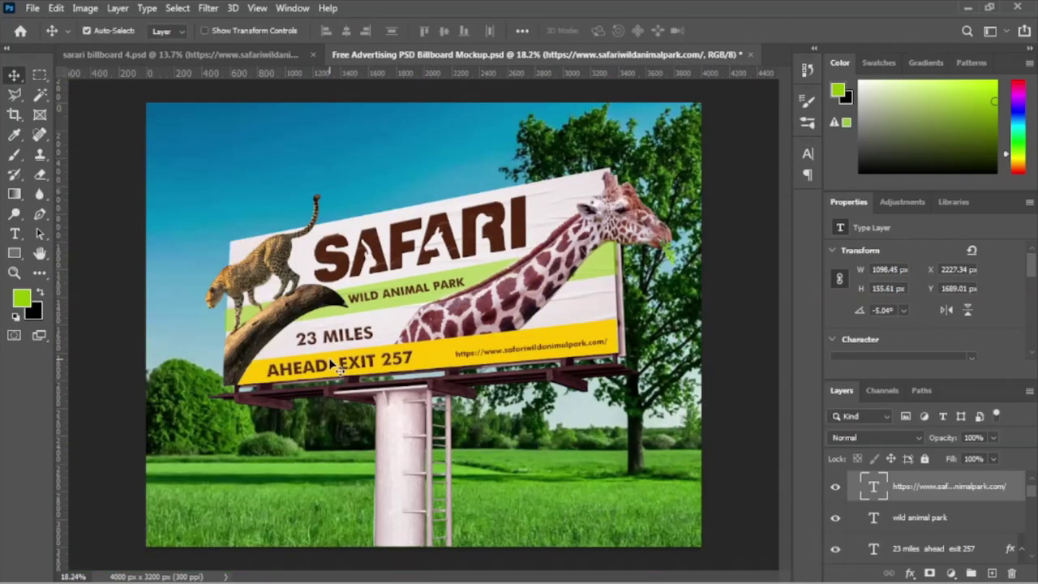